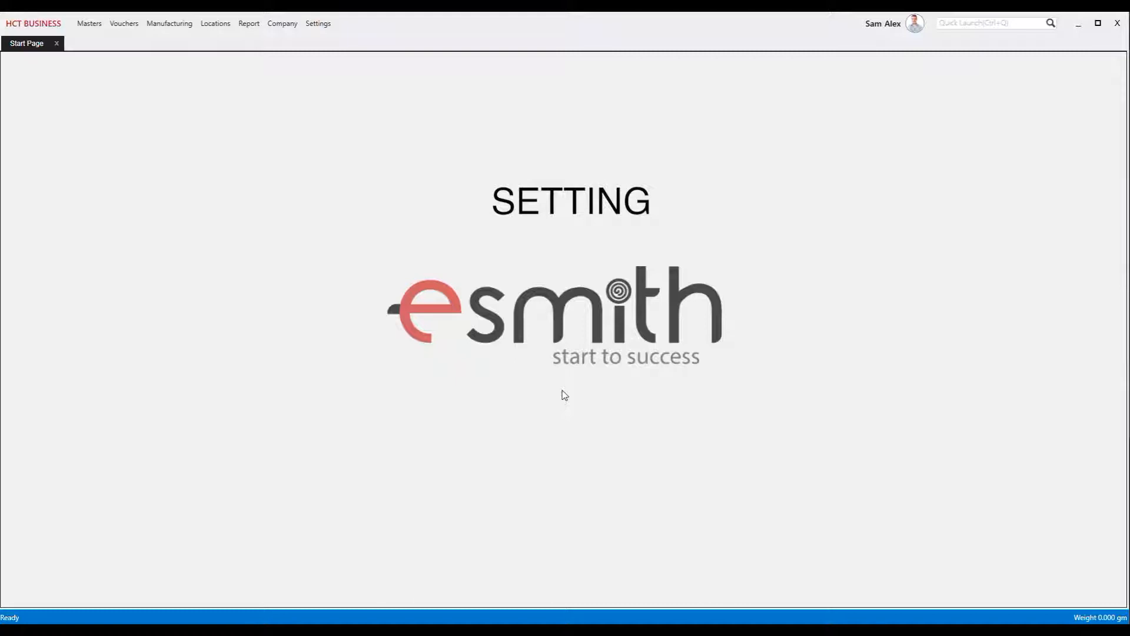
Step: Open the Setting manufacturing process and load the bag with barcode BGI-447407514.DXF
{"action": "left_click", "coordinate": [173, 27]}
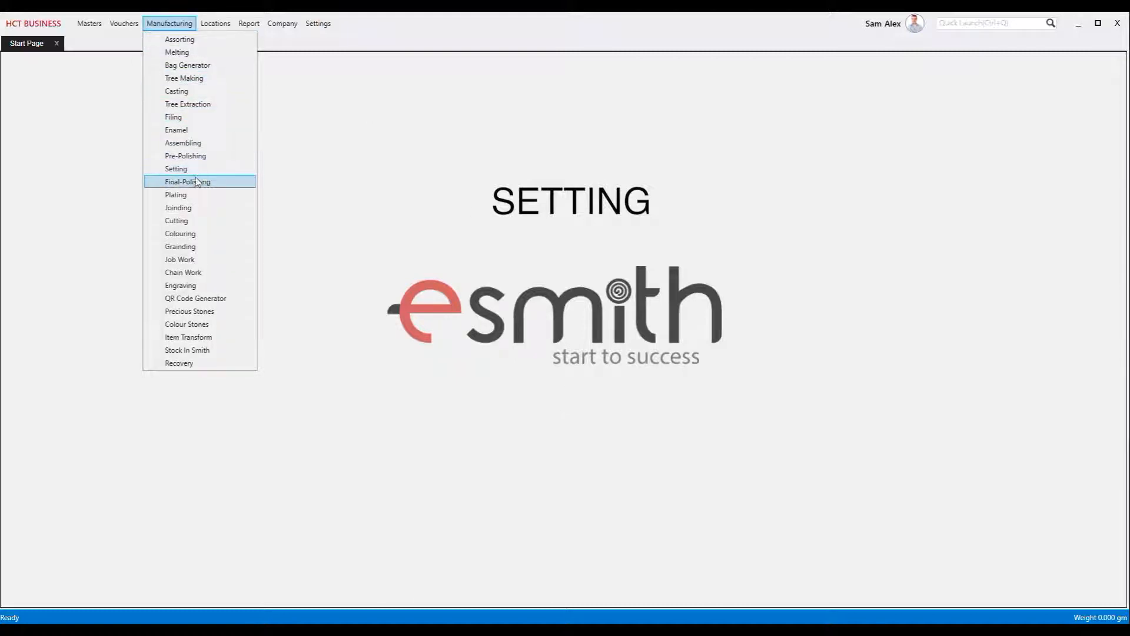
{"action": "left_click", "coordinate": [229, 176]}
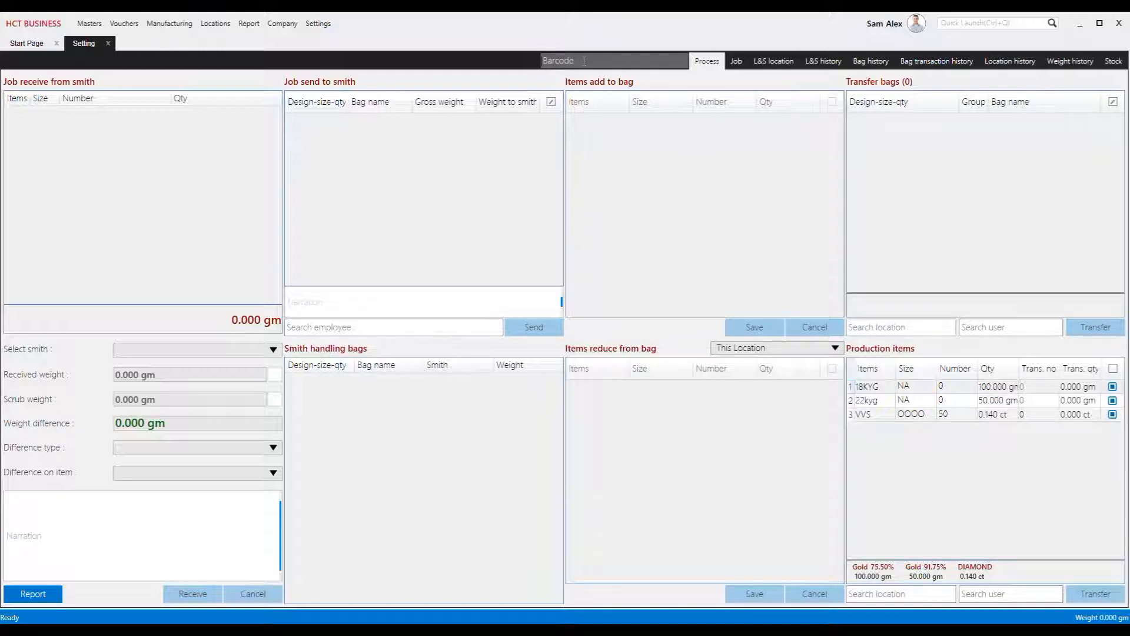
{"action": "type", "text": "BGI-447407514.DXF"}
{"action": "key", "text": "Return"}
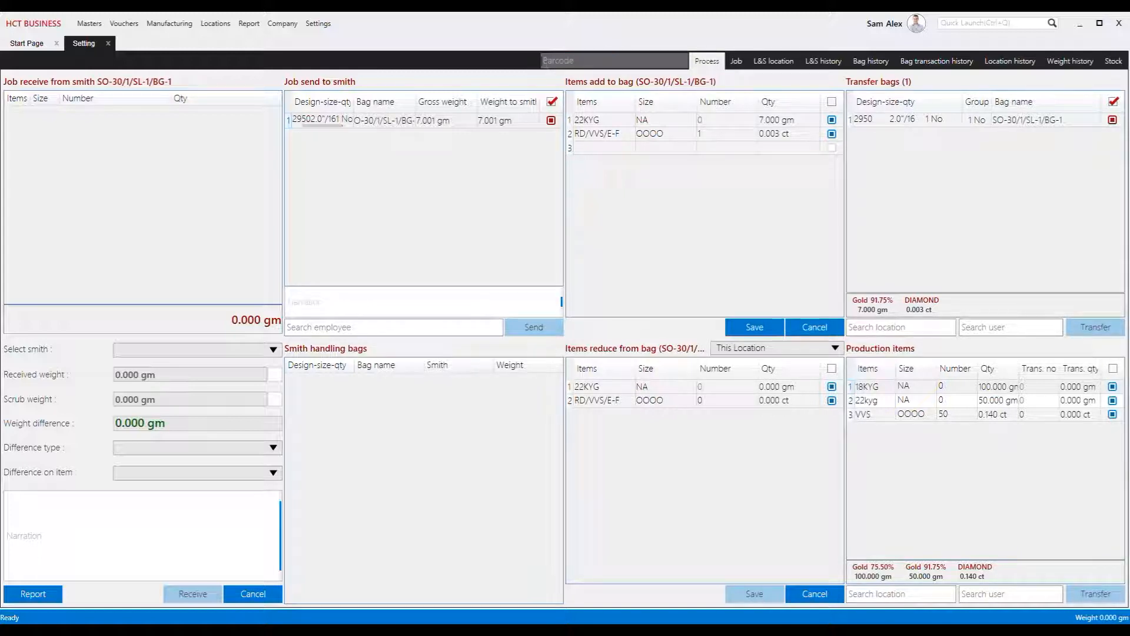
Step: Examine the loaded job's sales order, ordered design, order bag, and the selected bag's design and item details
{"action": "left_click", "coordinate": [735, 68]}
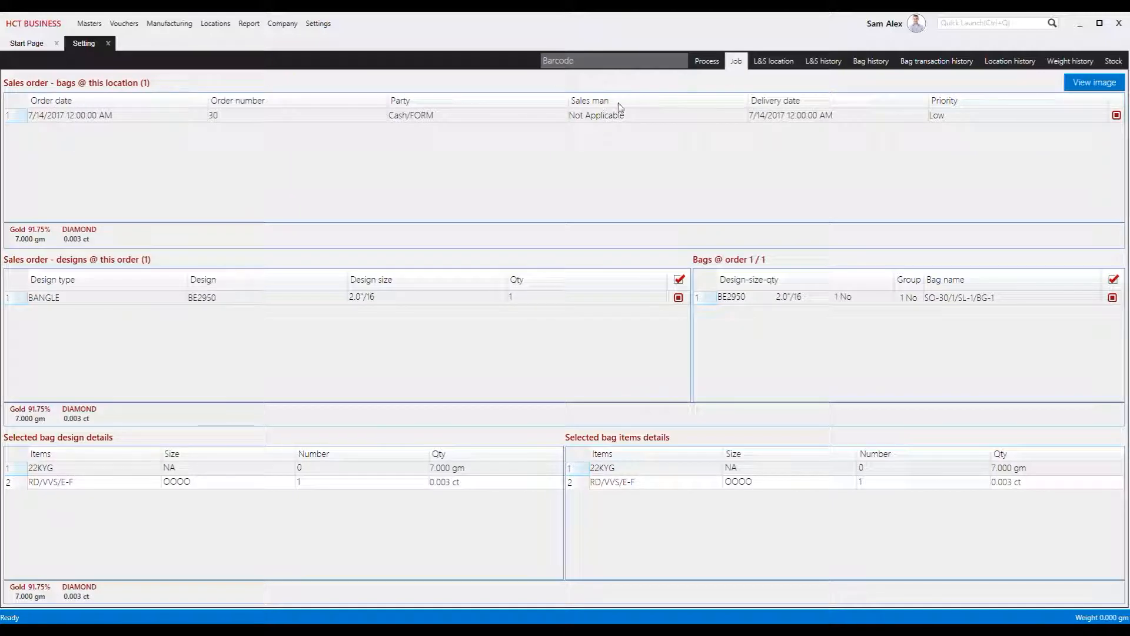
{"action": "left_click", "coordinate": [836, 120]}
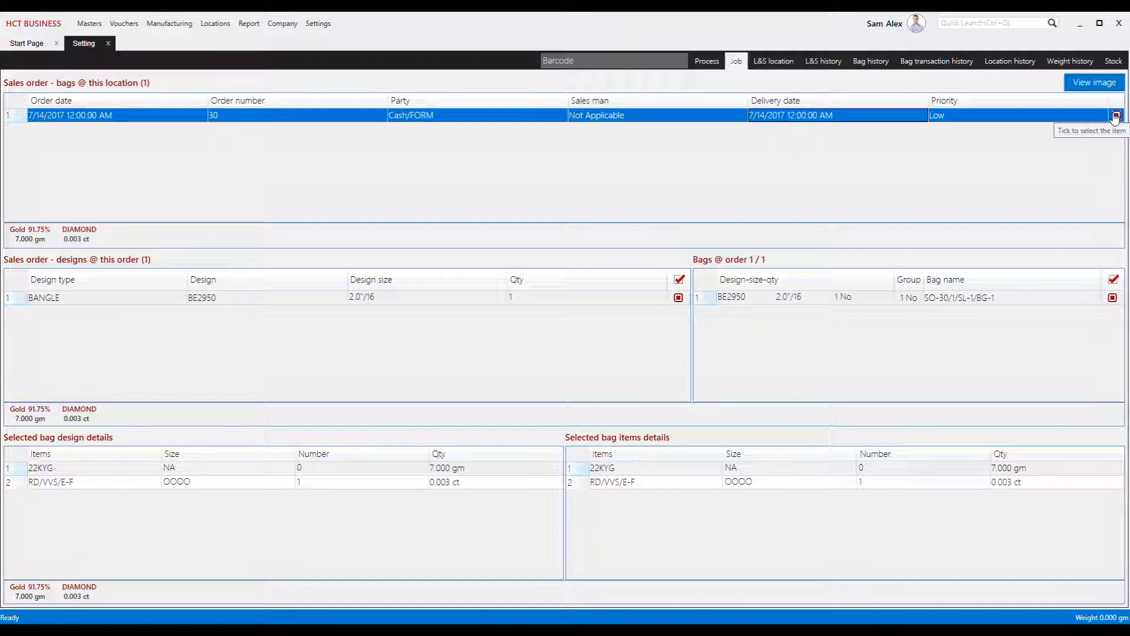
{"action": "left_click", "coordinate": [76, 300]}
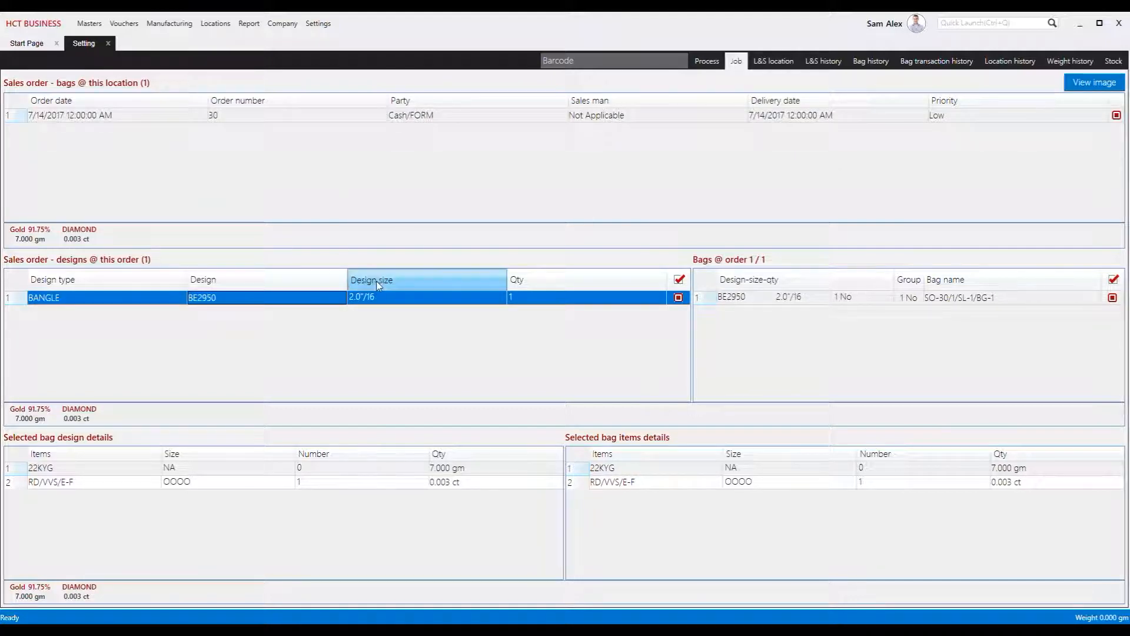
{"action": "left_click", "coordinate": [376, 281]}
{"action": "left_click", "coordinate": [522, 277]}
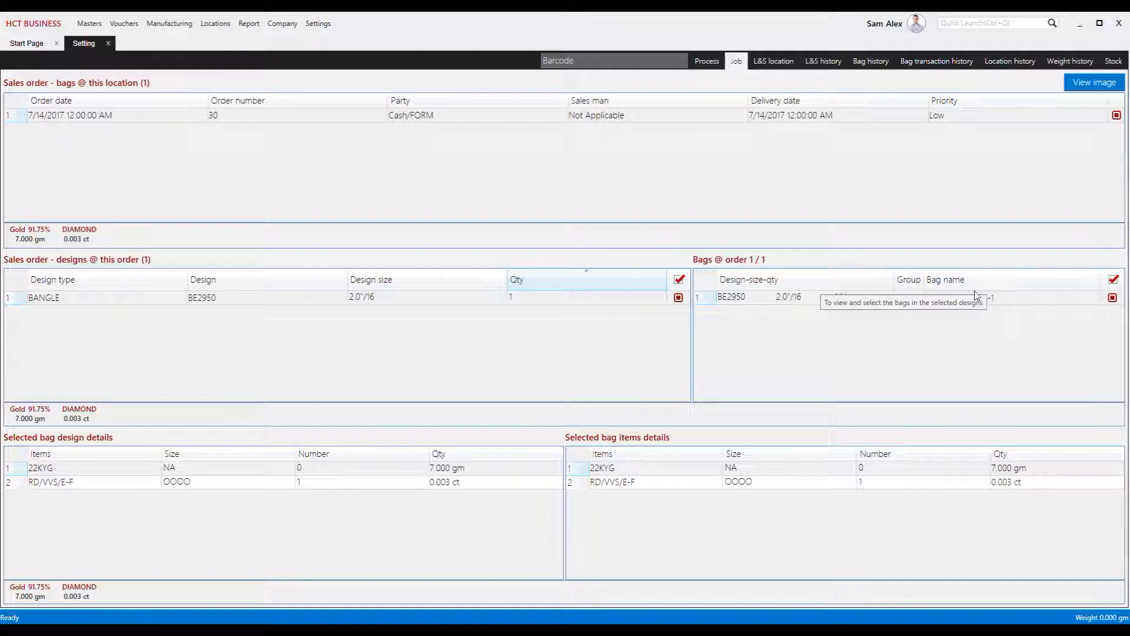
{"action": "left_click", "coordinate": [799, 307]}
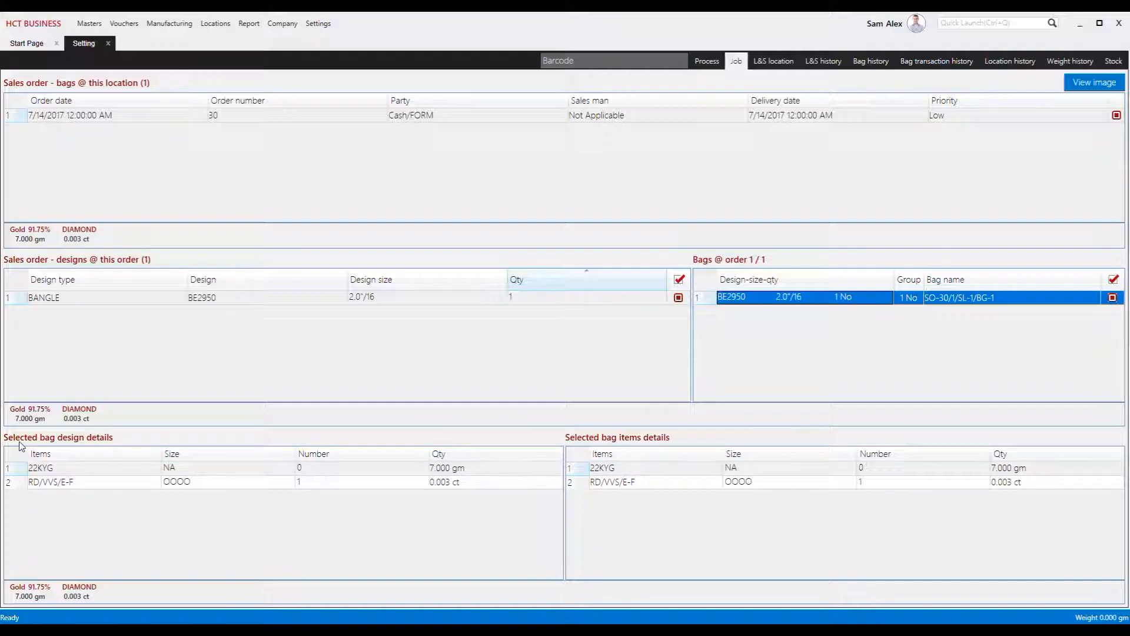
{"action": "left_click", "coordinate": [114, 473]}
{"action": "left_click", "coordinate": [117, 482]}
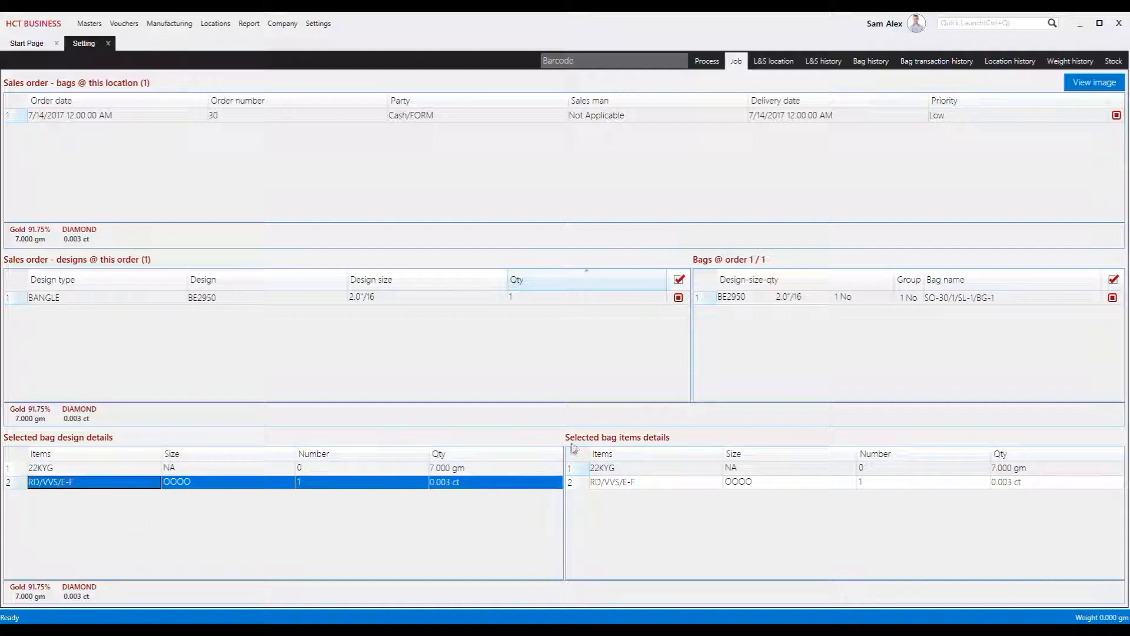
{"action": "left_click", "coordinate": [641, 469]}
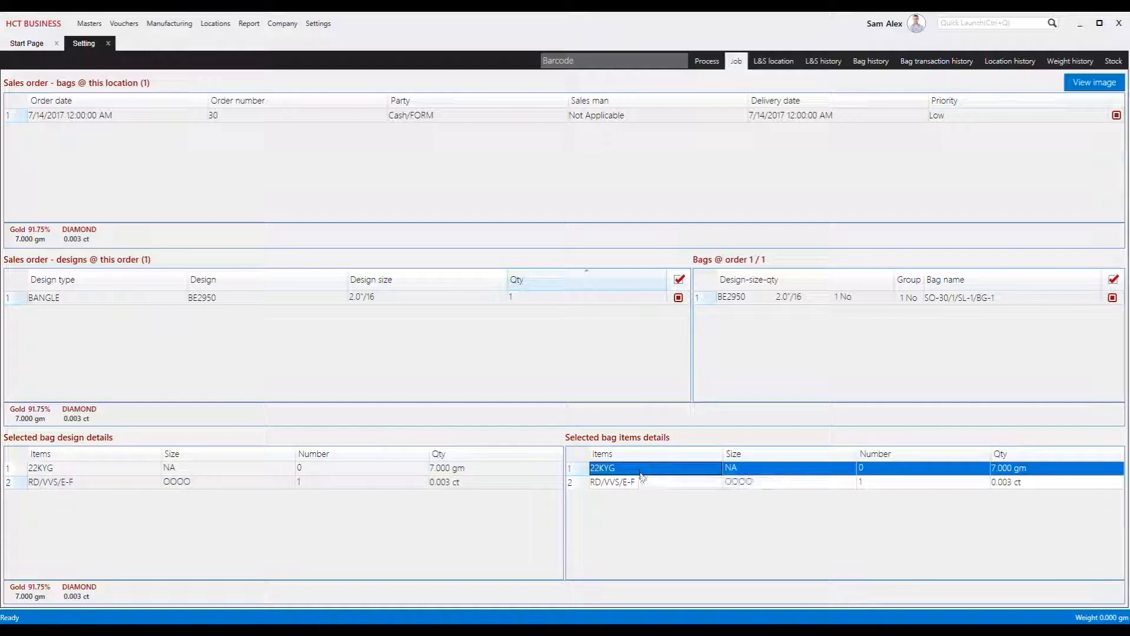
{"action": "left_click", "coordinate": [627, 483]}
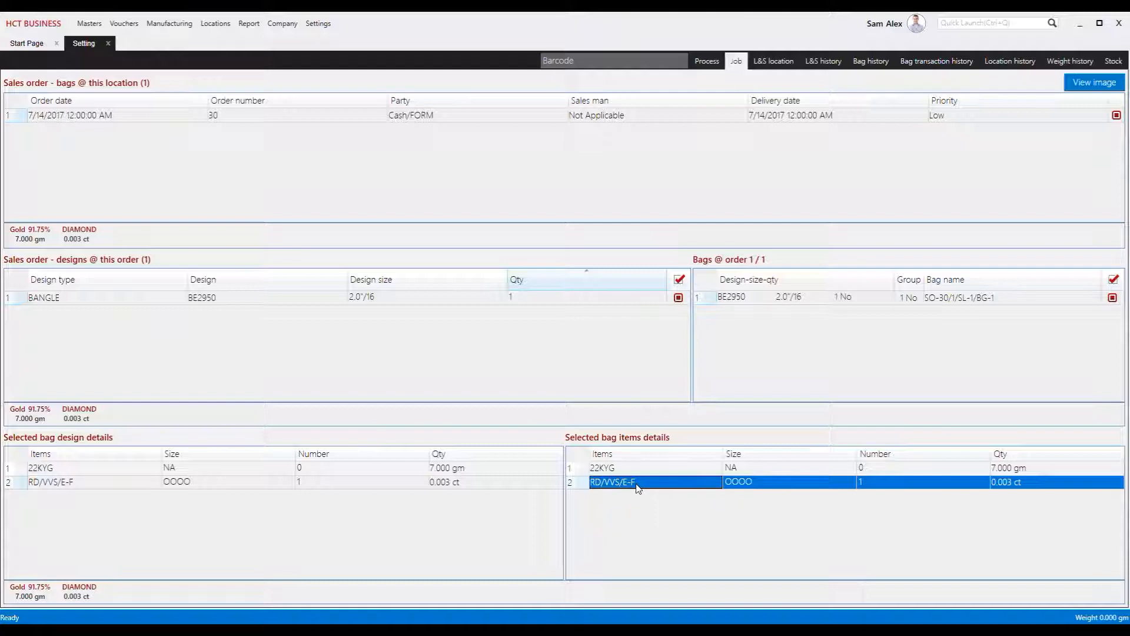
Step: Return to the process view and show the pure metal and total stone details for the transfer bags, closing them again
{"action": "left_click", "coordinate": [708, 63]}
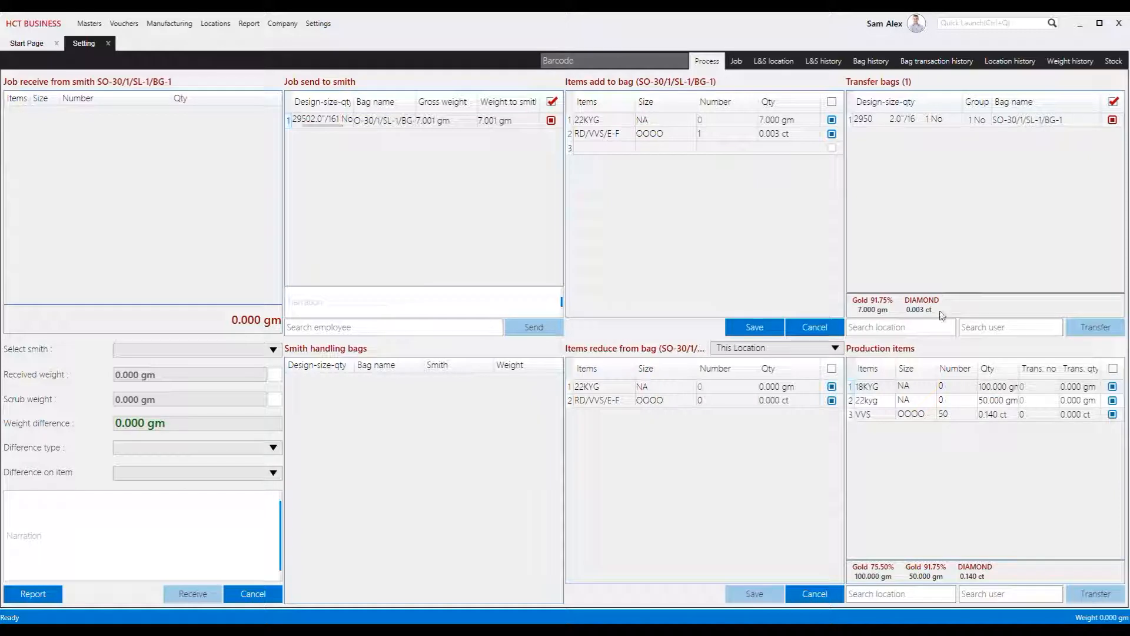
{"action": "right_click", "coordinate": [973, 305]}
{"action": "left_click", "coordinate": [981, 310]}
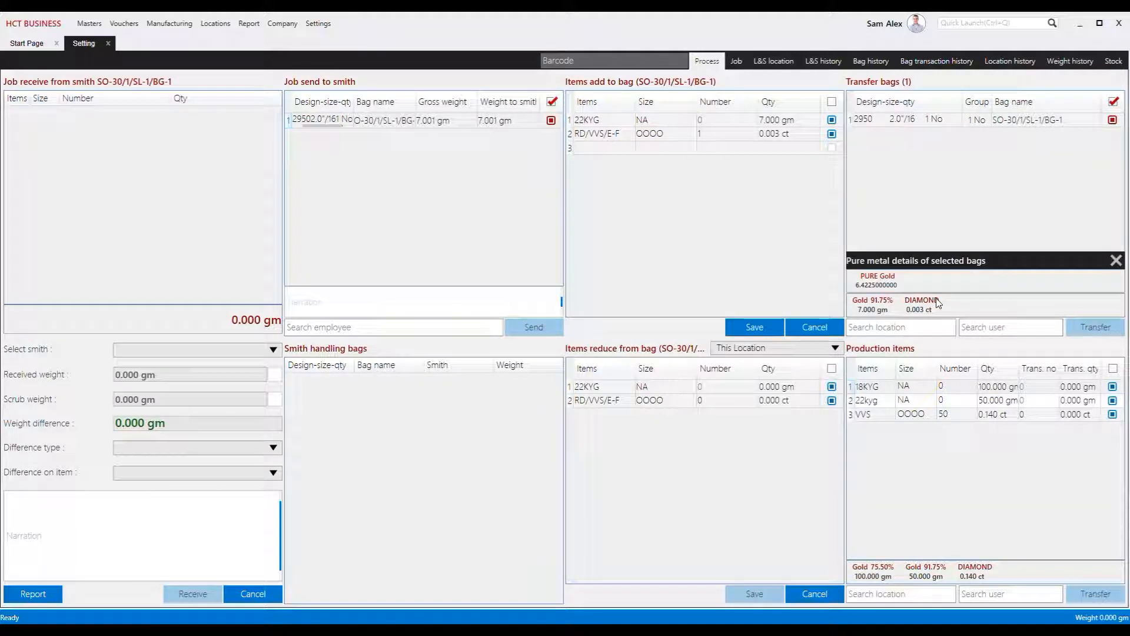
{"action": "right_click", "coordinate": [953, 302]}
{"action": "left_click", "coordinate": [973, 323]}
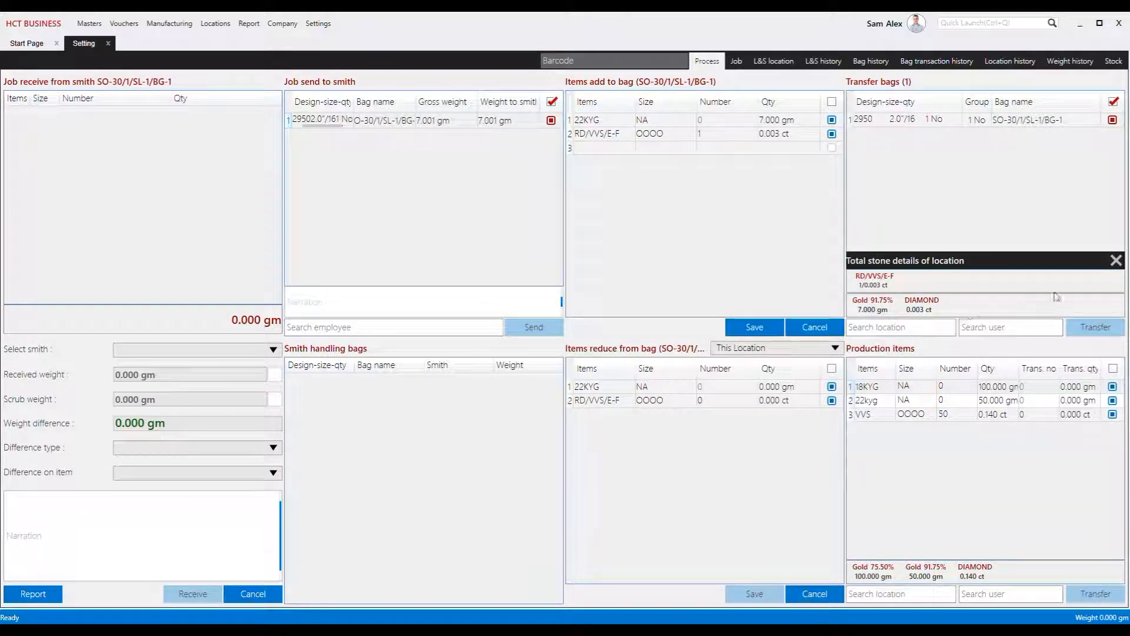
{"action": "left_click", "coordinate": [1117, 261]}
{"action": "left_click", "coordinate": [1117, 260]}
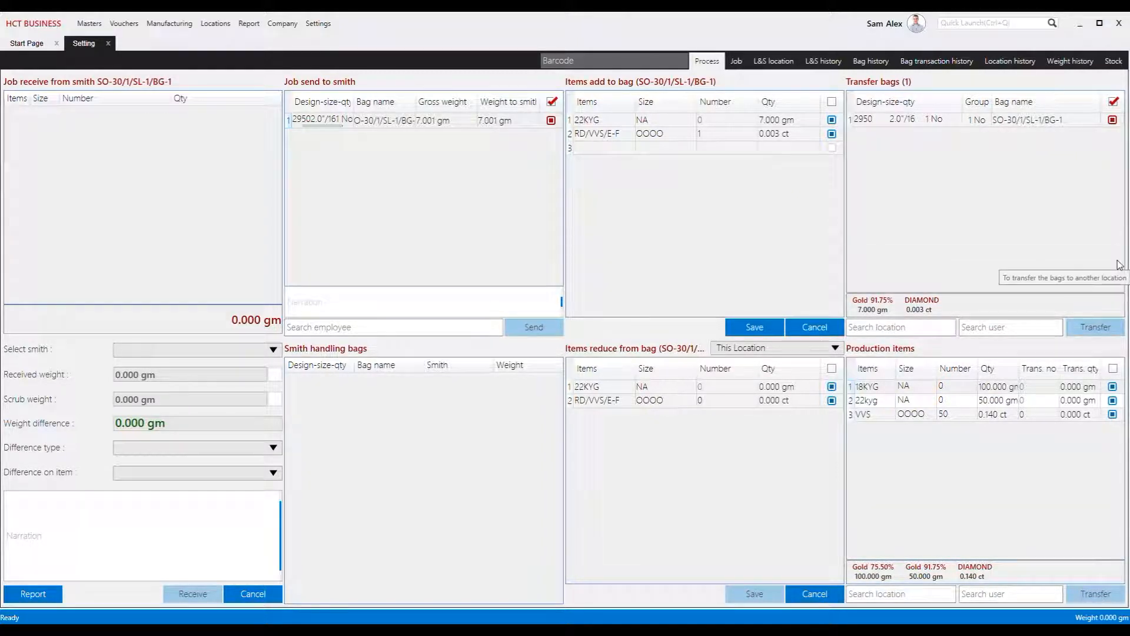
{"action": "left_click", "coordinate": [892, 328]}
{"action": "left_click", "coordinate": [966, 332]}
{"action": "left_click", "coordinate": [986, 328]}
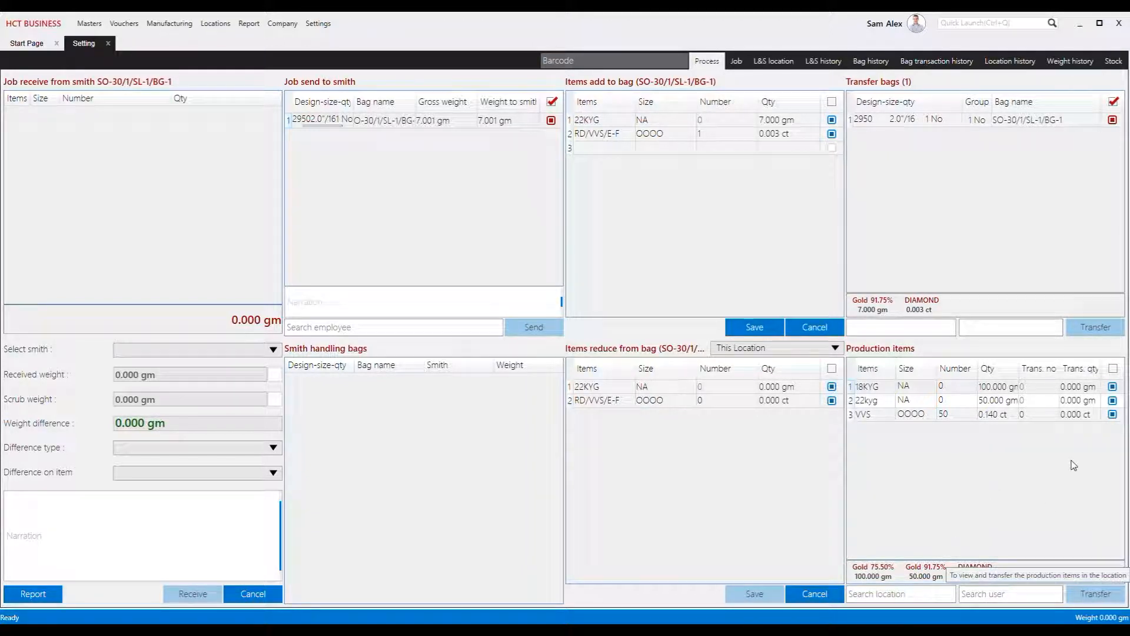
{"action": "left_click", "coordinate": [1077, 388]}
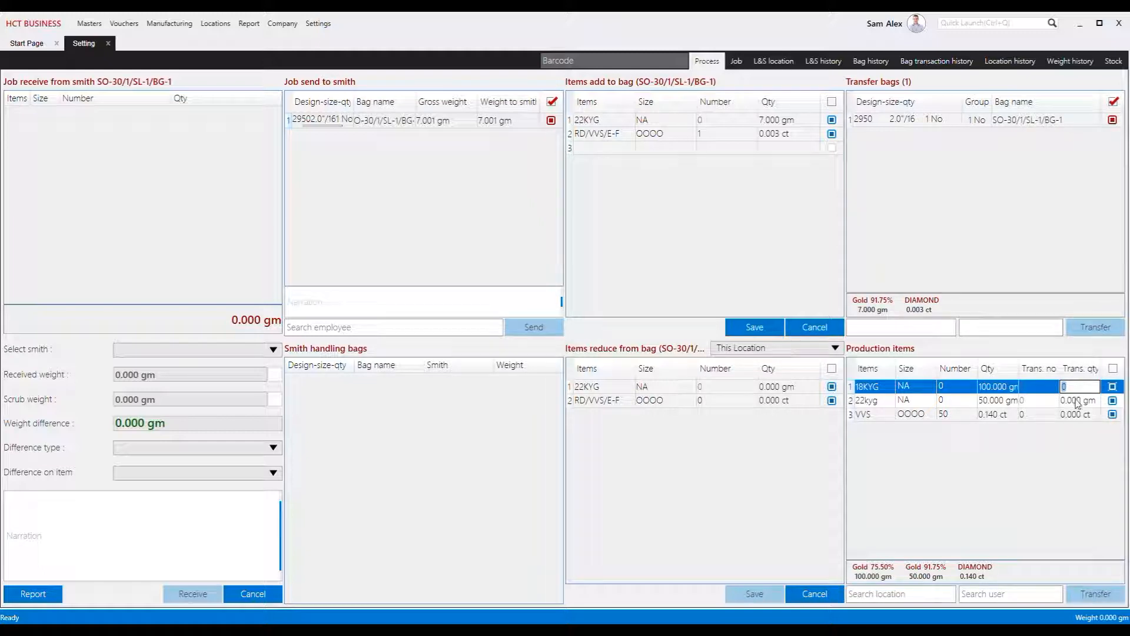
{"action": "left_click", "coordinate": [1076, 401]}
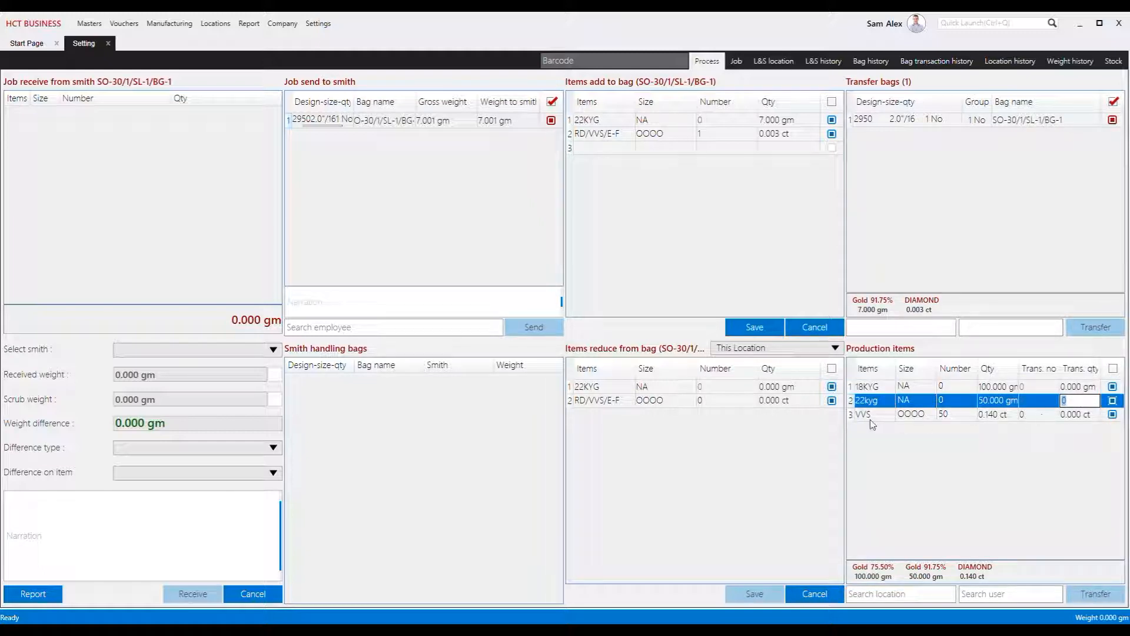
{"action": "left_click", "coordinate": [1039, 416]}
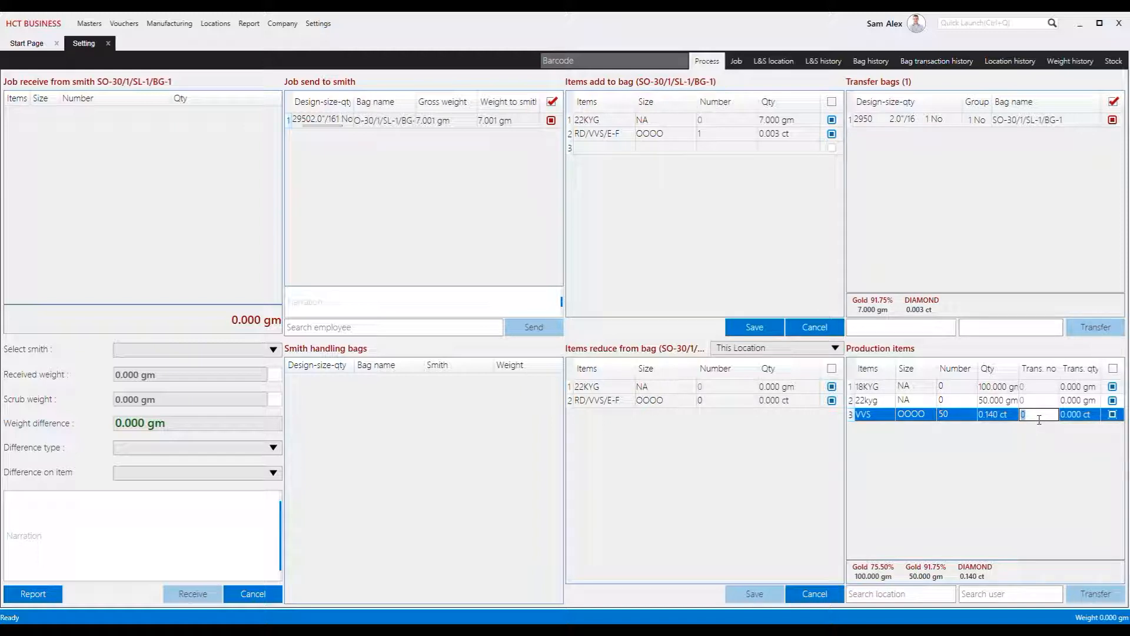
{"action": "left_click", "coordinate": [1048, 445]}
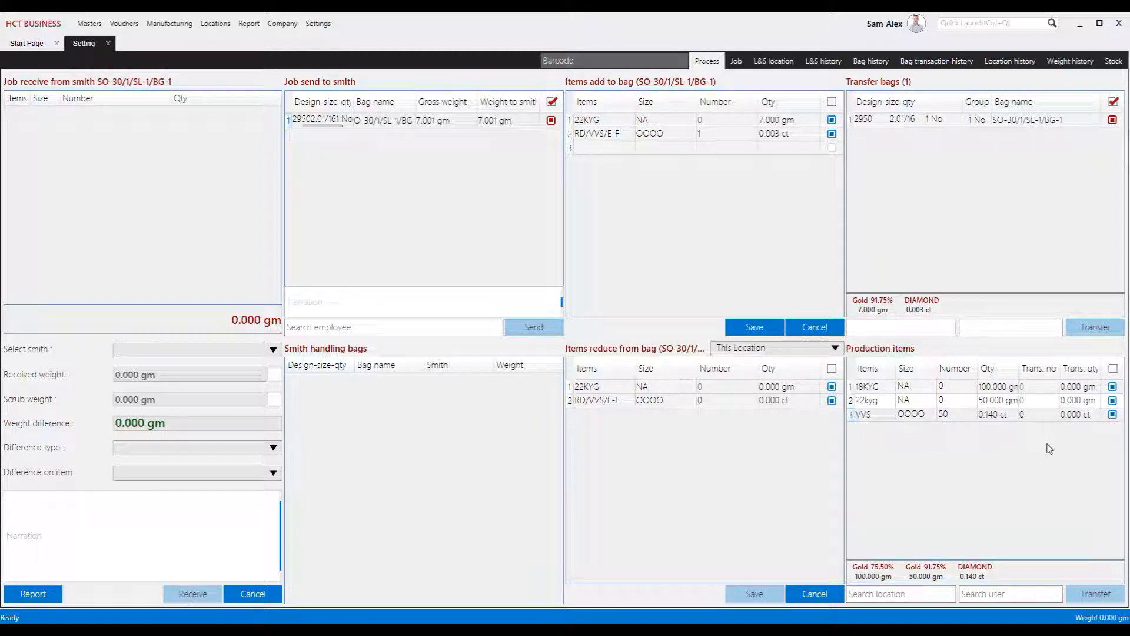
Step: Show the pure metal and total stone details for the location's production items and close them again
{"action": "right_click", "coordinate": [1008, 572]}
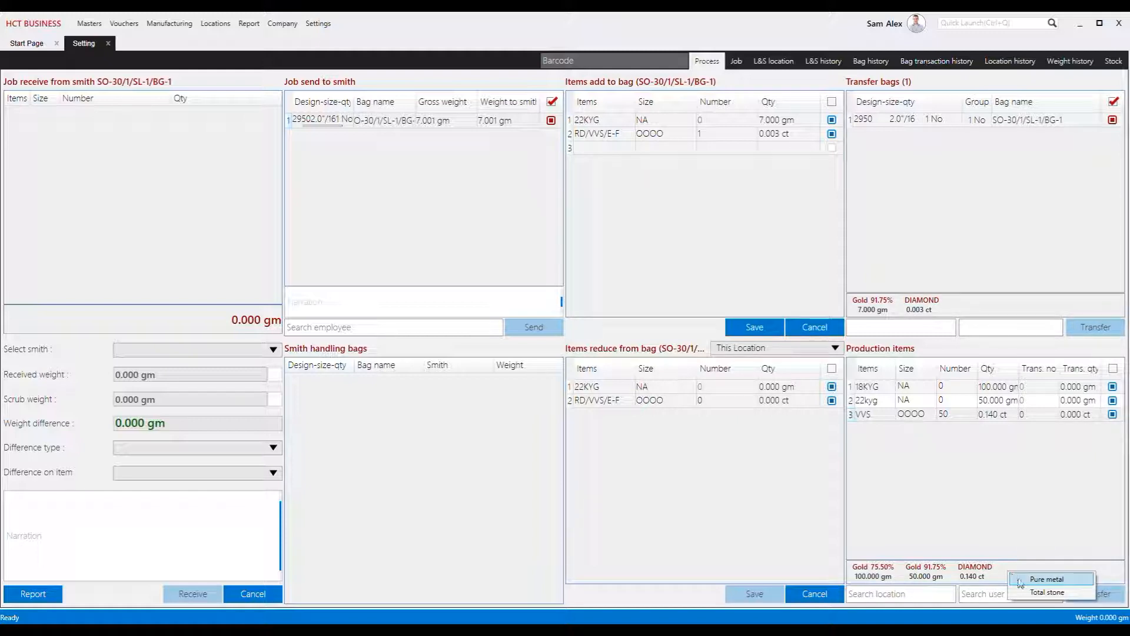
{"action": "left_click", "coordinate": [1023, 581]}
{"action": "right_click", "coordinate": [1015, 571]}
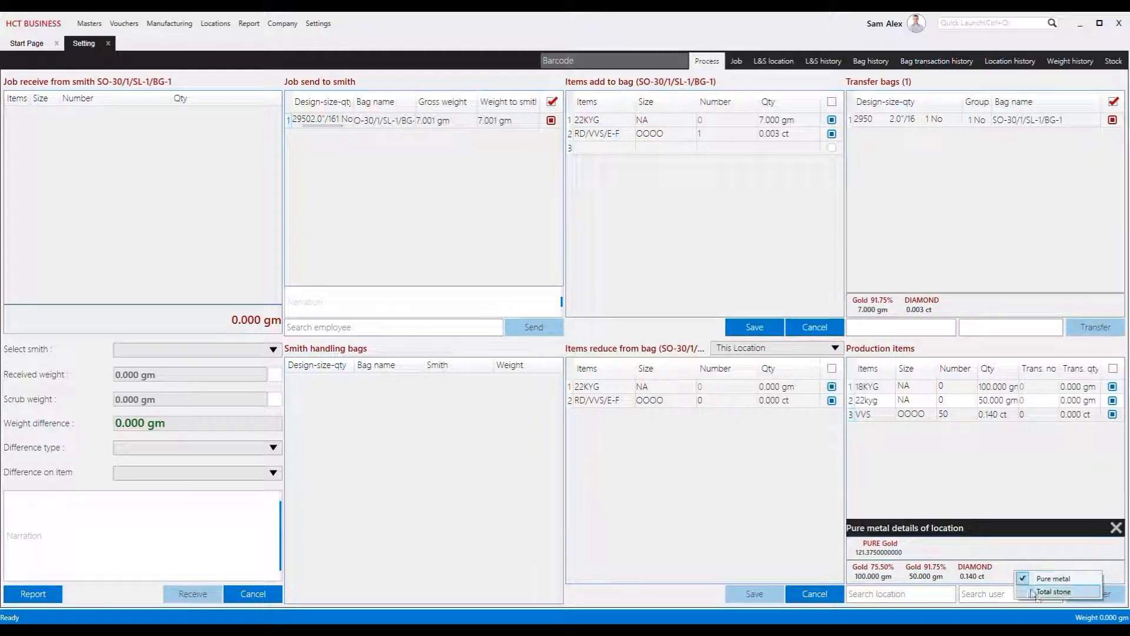
{"action": "left_click", "coordinate": [1037, 592]}
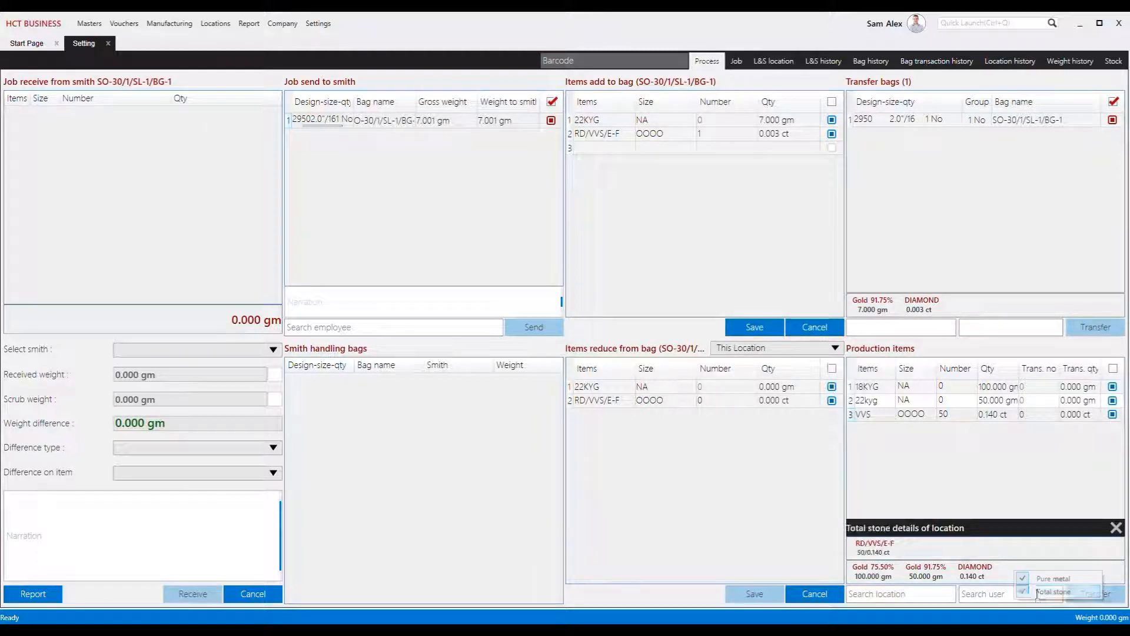
{"action": "left_click", "coordinate": [1116, 528]}
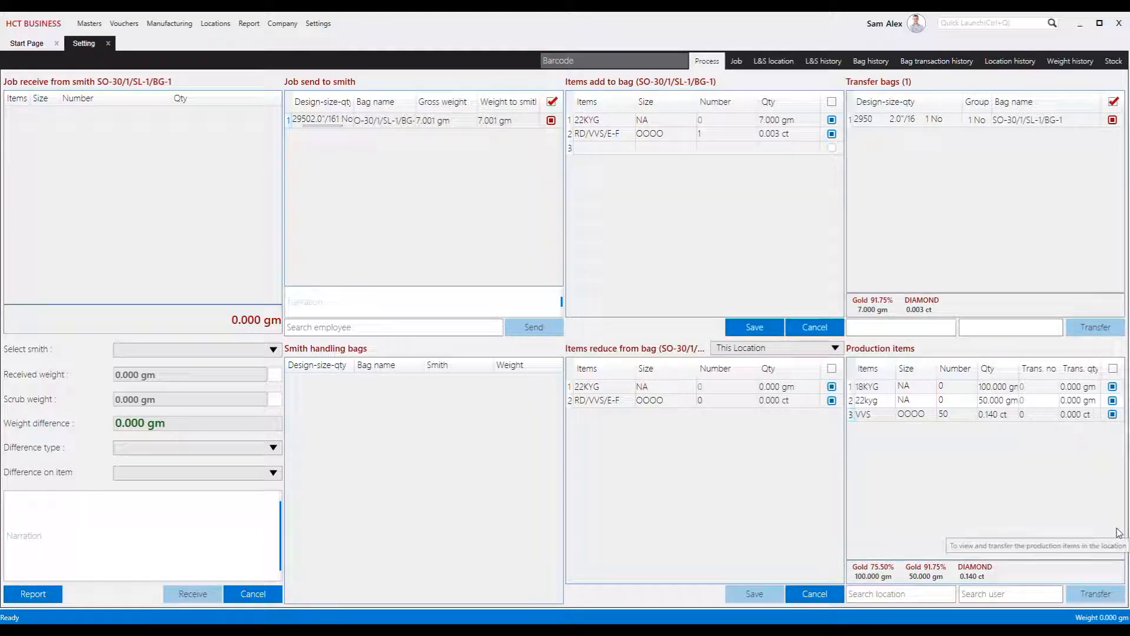
Step: Transfer 30 gm of the 18KYG production item to Filing Location, choosing the receiving user
{"action": "left_click", "coordinate": [1079, 387]}
{"action": "type", "text": "3"}
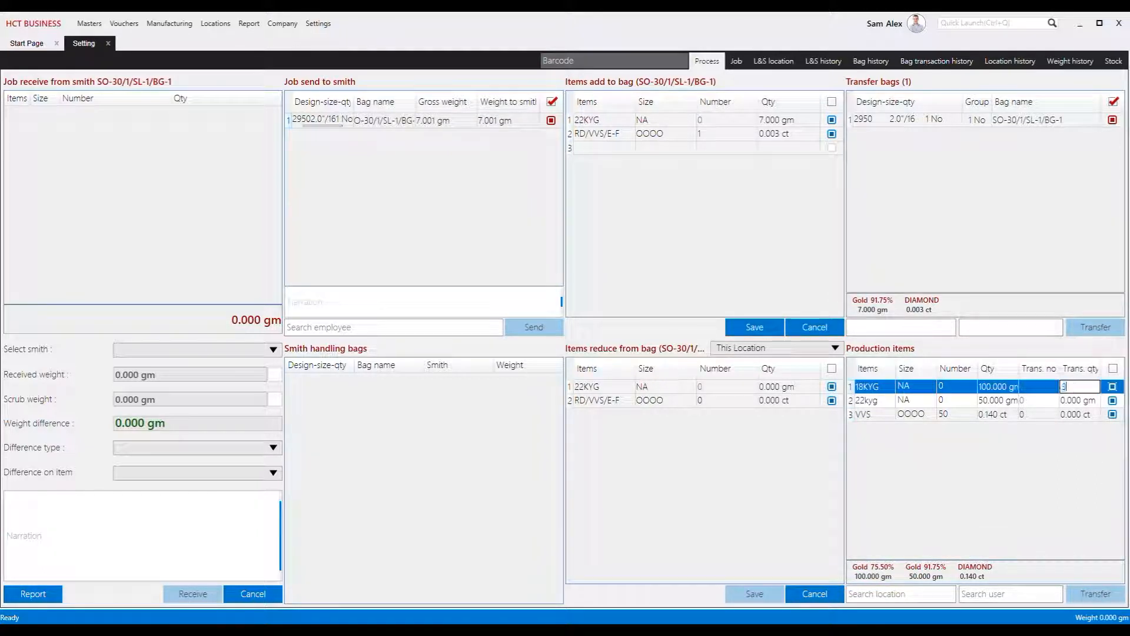
{"action": "type", "text": "0"}
{"action": "left_click", "coordinate": [914, 593]}
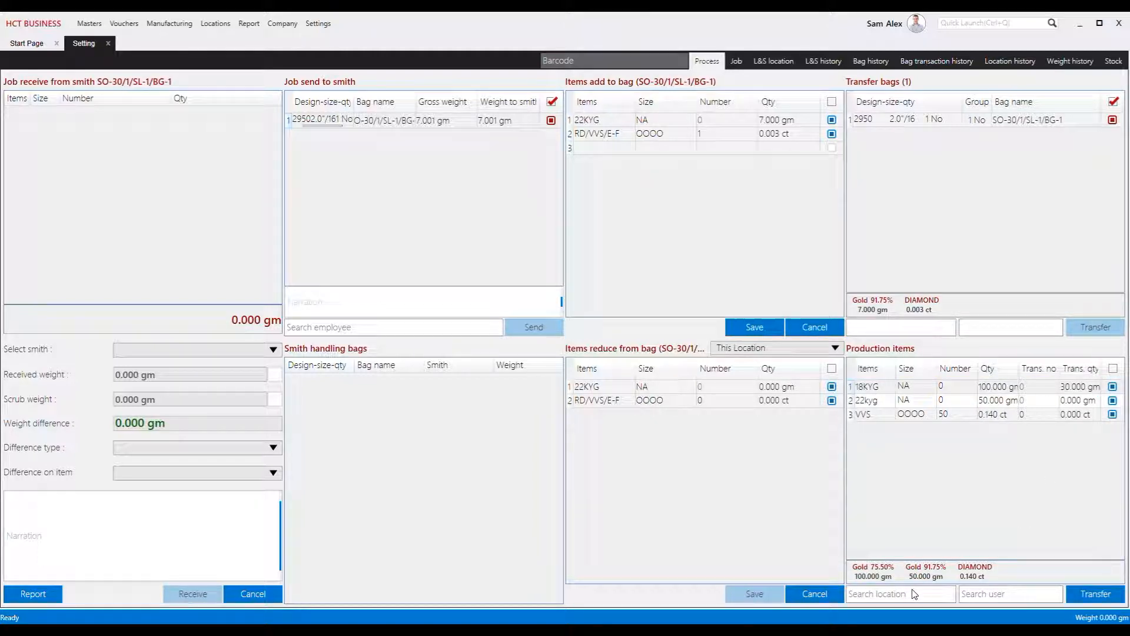
{"action": "left_click", "coordinate": [905, 308]}
{"action": "left_click", "coordinate": [984, 595]}
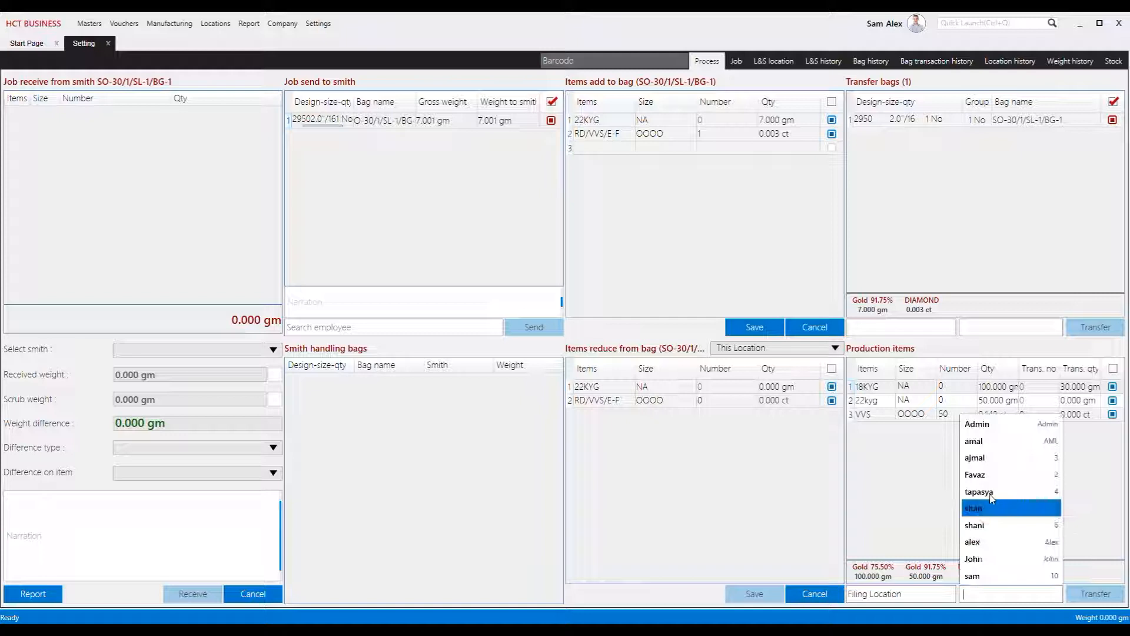
{"action": "left_click", "coordinate": [995, 562]}
{"action": "left_click", "coordinate": [1089, 596]}
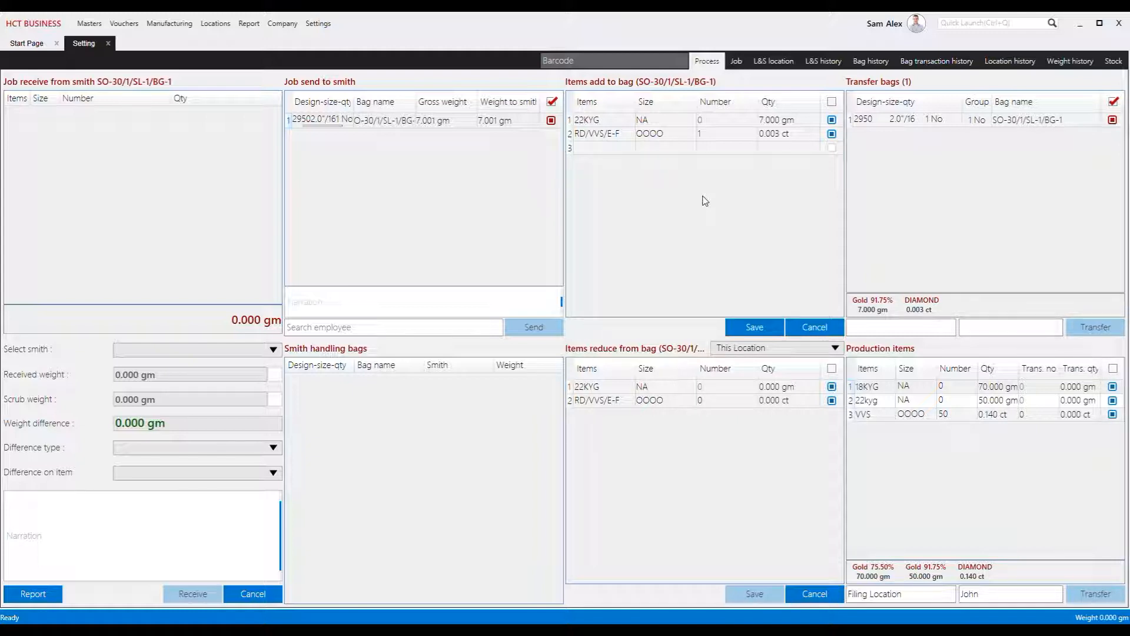
Step: Add a 22KYG item of 5 gm to the loaded bag and save the addition
{"action": "left_click", "coordinate": [617, 148]}
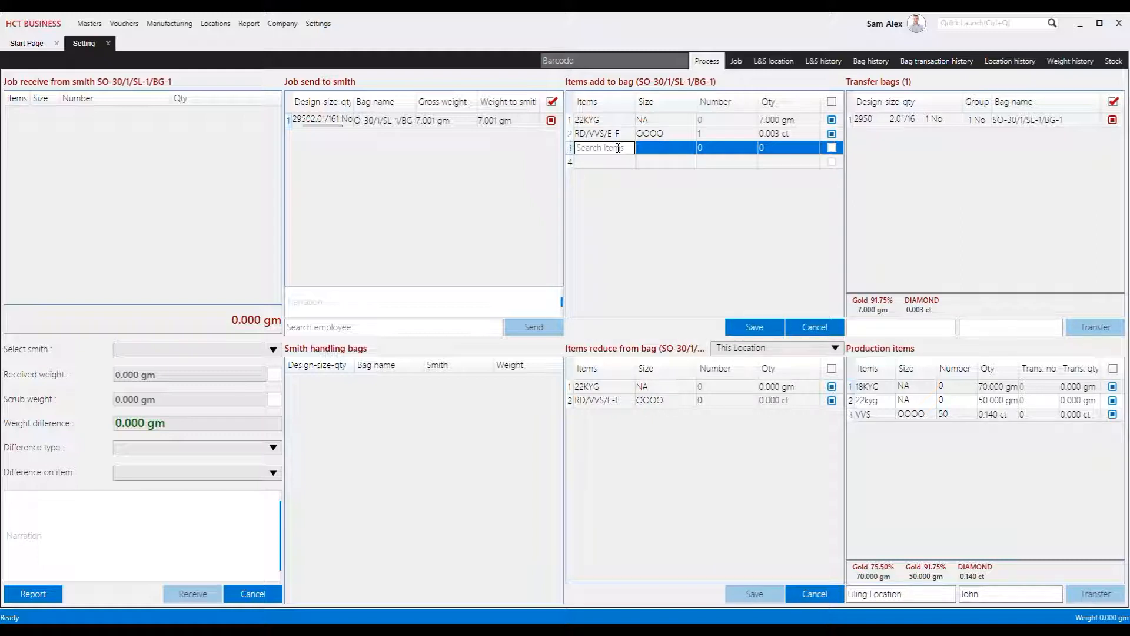
{"action": "type", "text": "22"}
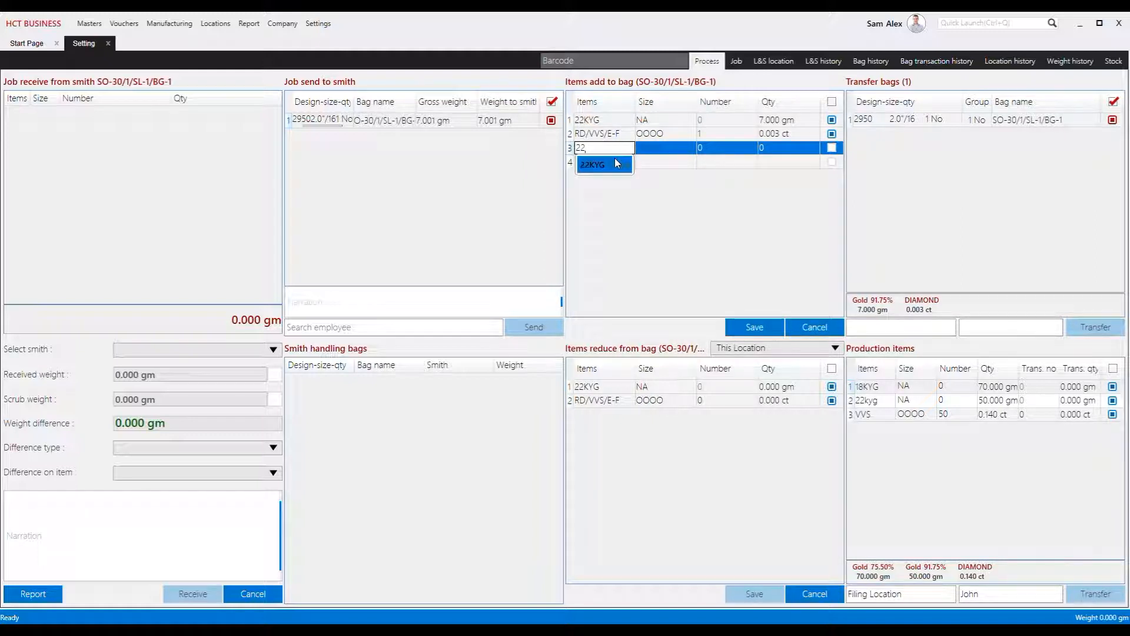
{"action": "left_click", "coordinate": [615, 157]}
{"action": "left_click", "coordinate": [782, 148]}
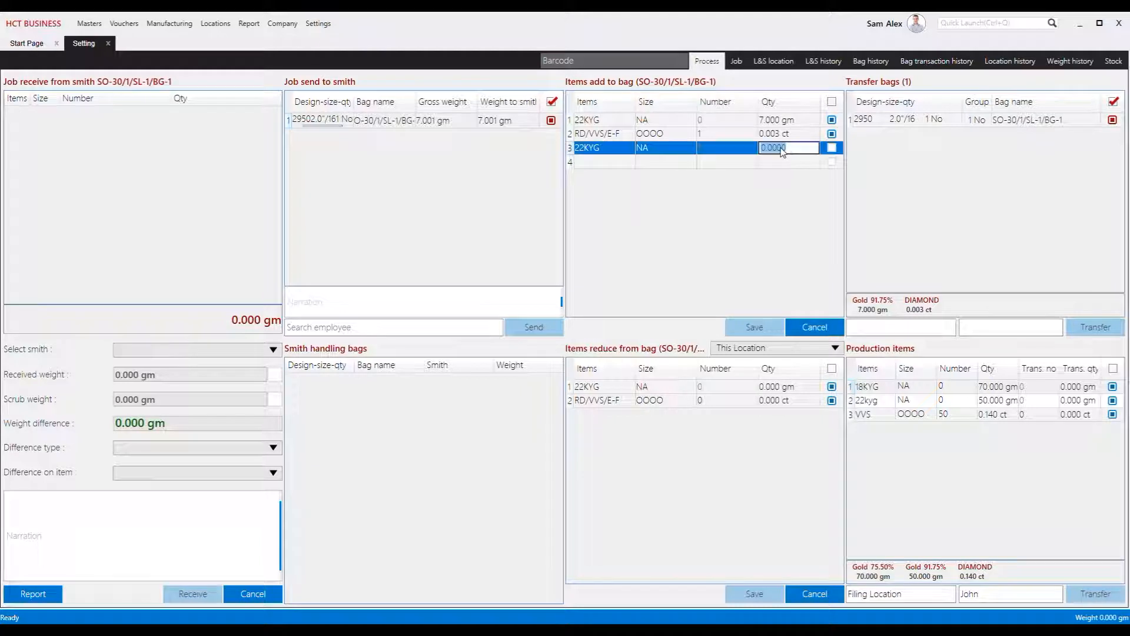
{"action": "type", "text": "5"}
{"action": "key", "text": "Return"}
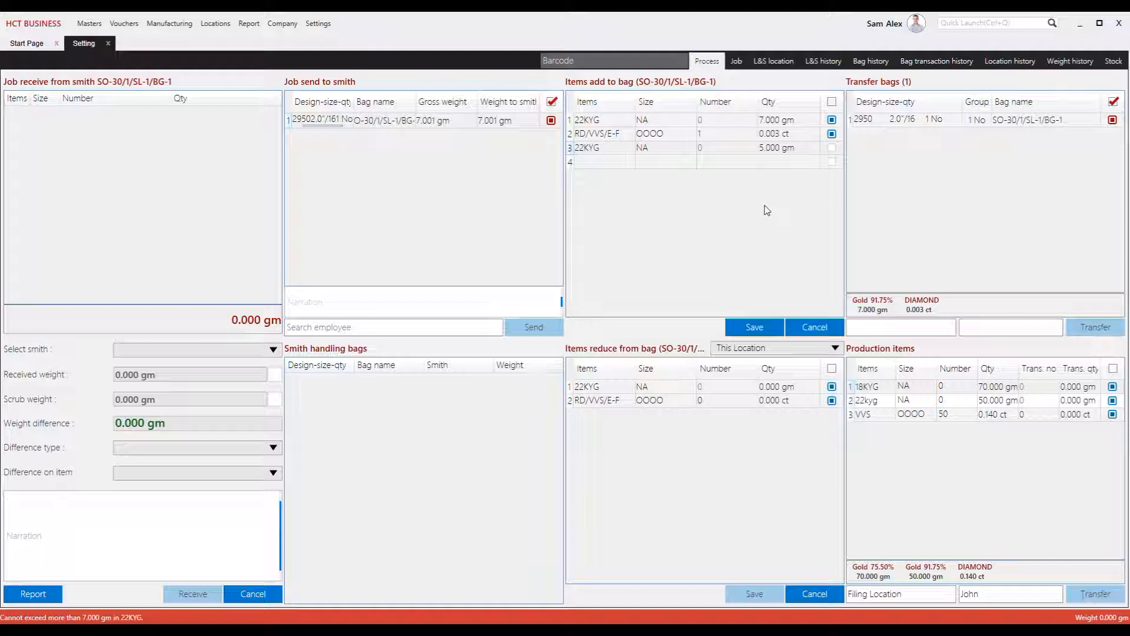
{"action": "left_click", "coordinate": [748, 328]}
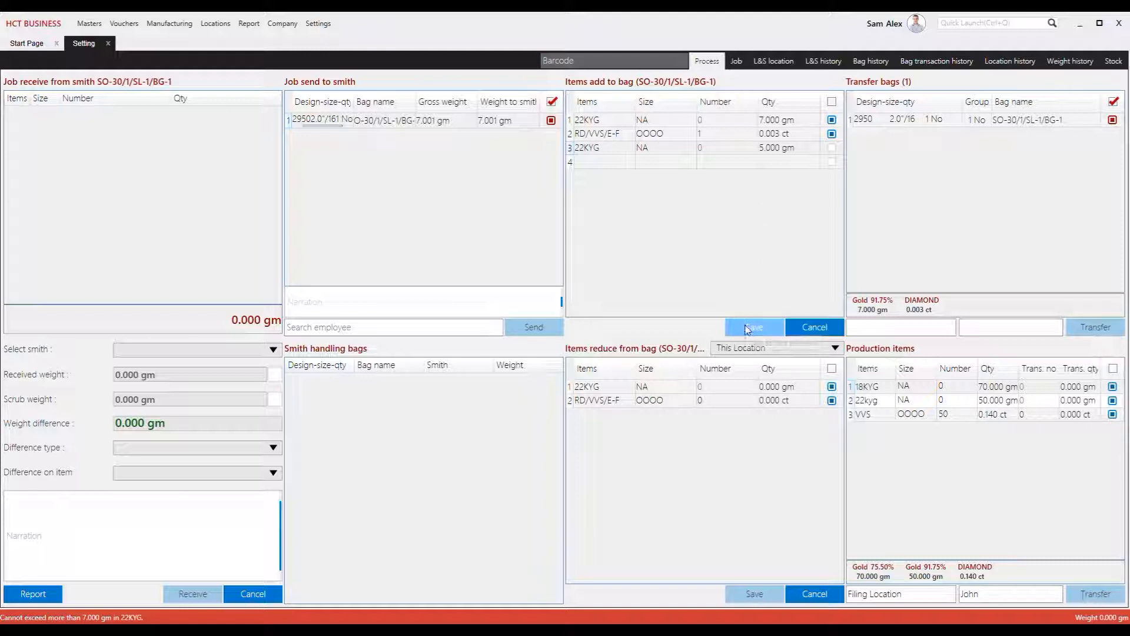
{"action": "left_click", "coordinate": [748, 328]}
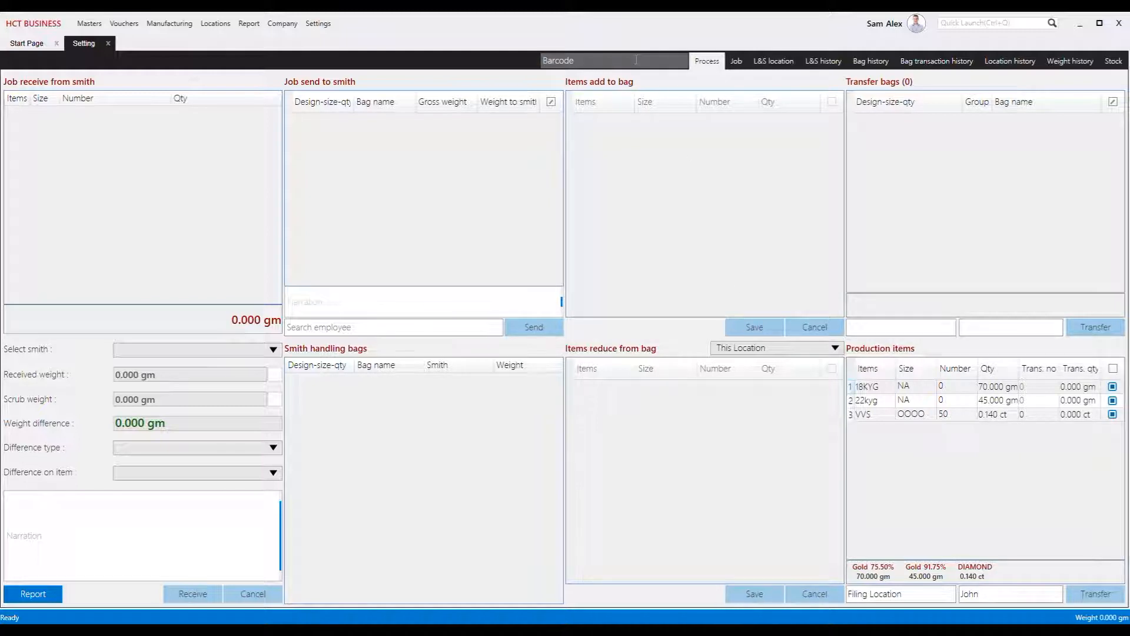
Step: Reload the bag with barcode BGI-447407514.DXF
{"action": "type", "text": "BGI-447407514.DXF"}
{"action": "key", "text": "Return"}
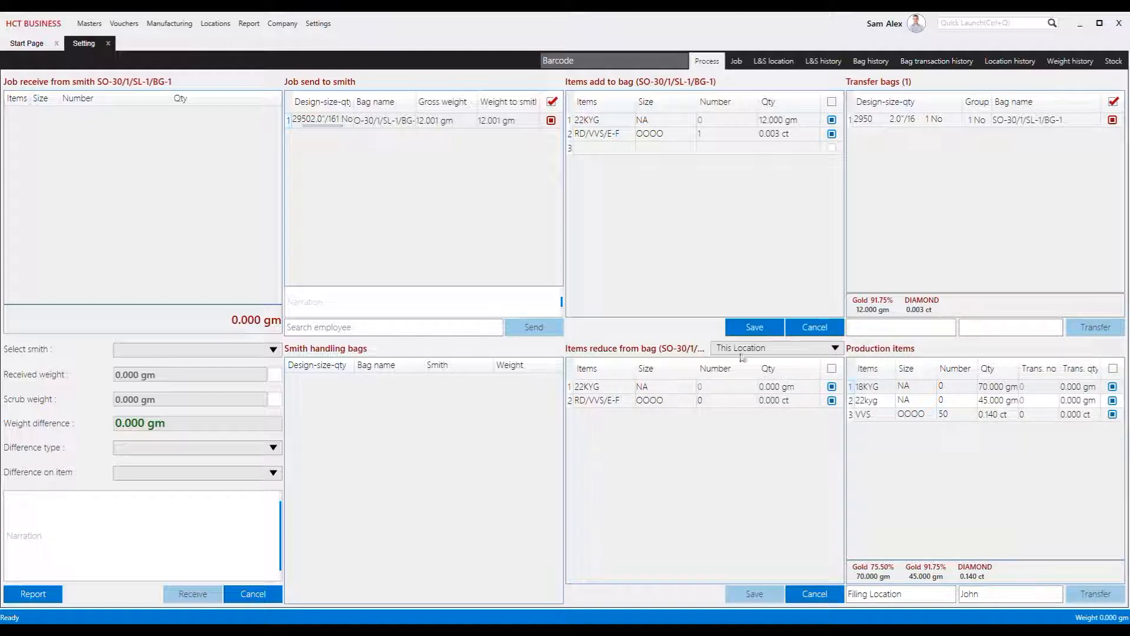
Step: Reduce the bag's 22KYG item by 5 gm into This Location and save the reduction
{"action": "left_click", "coordinate": [829, 349]}
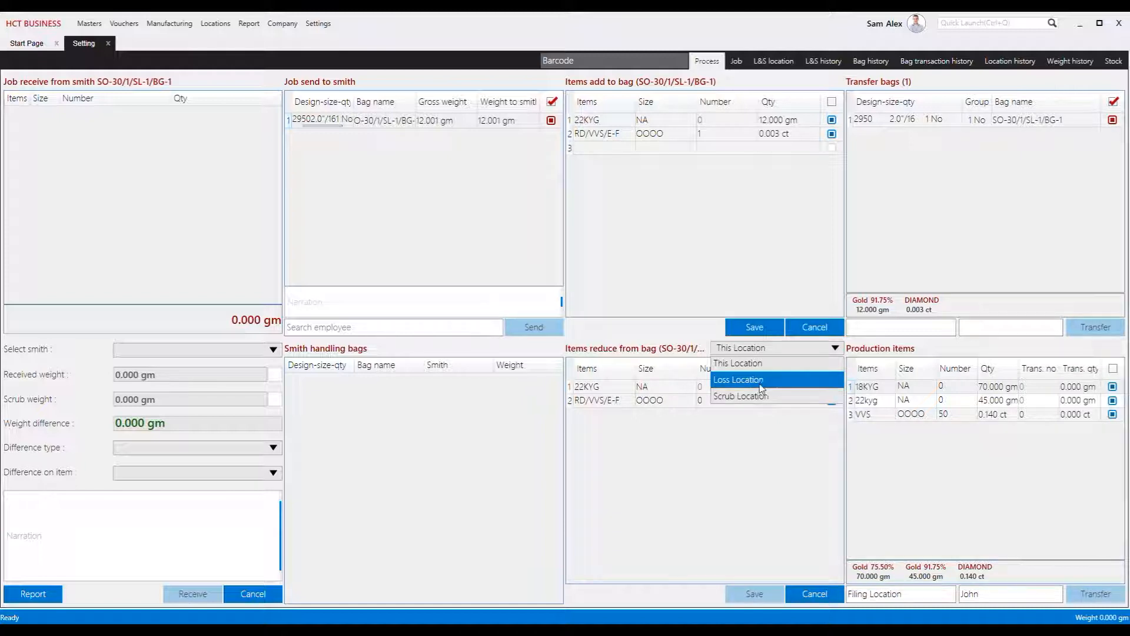
{"action": "left_click", "coordinate": [797, 372]}
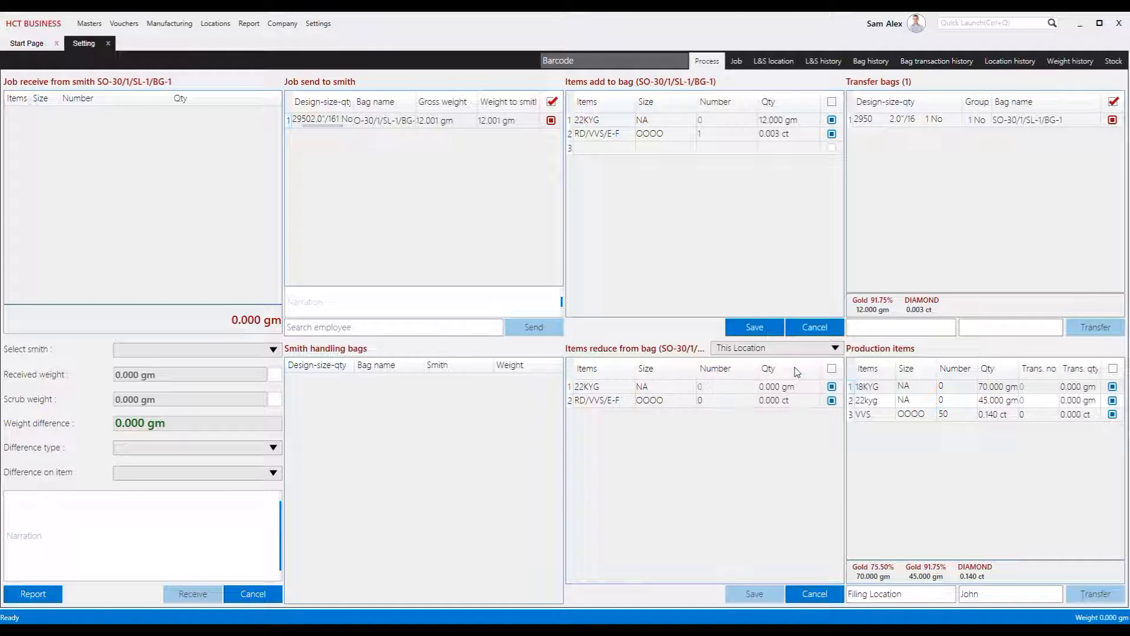
{"action": "left_click", "coordinate": [789, 388]}
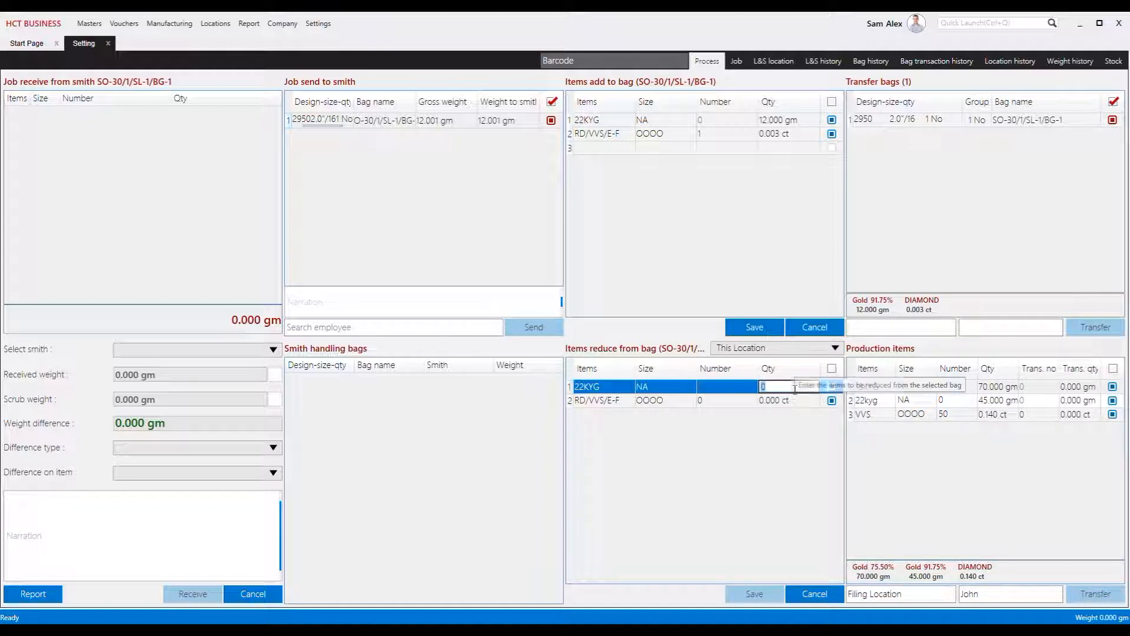
{"action": "left_click", "coordinate": [776, 469]}
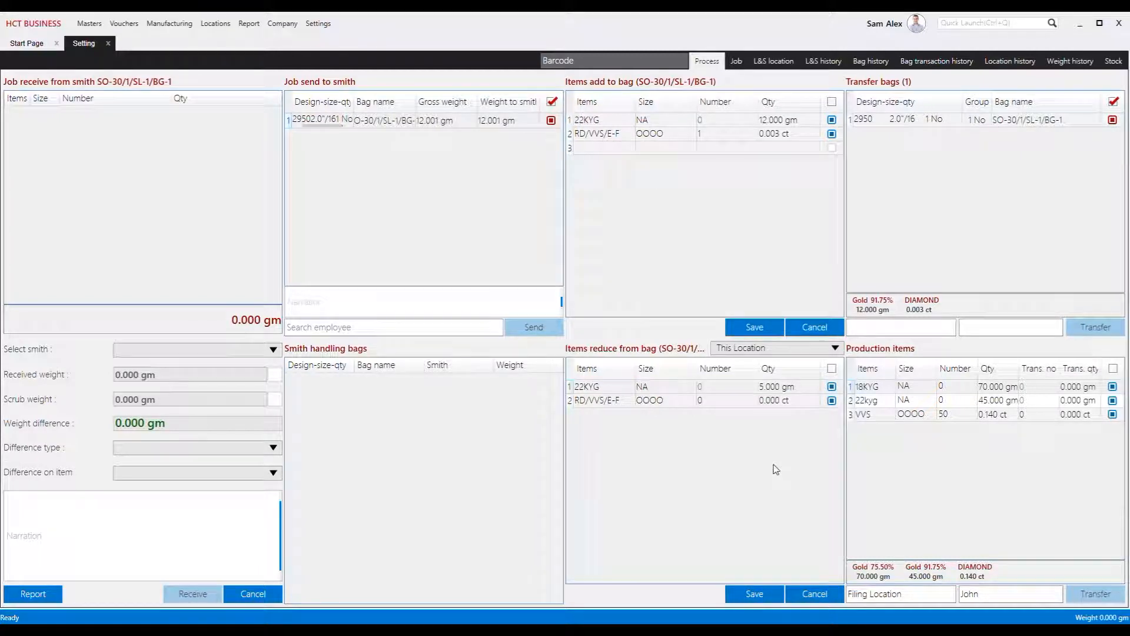
{"action": "left_click", "coordinate": [755, 594]}
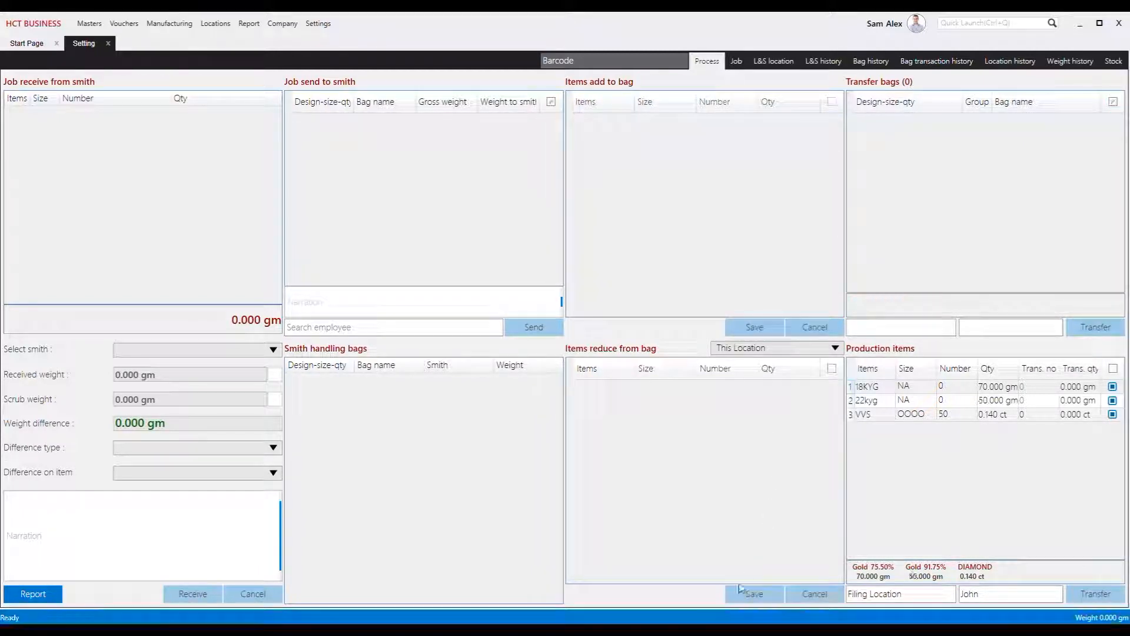
{"action": "left_click", "coordinate": [1011, 406]}
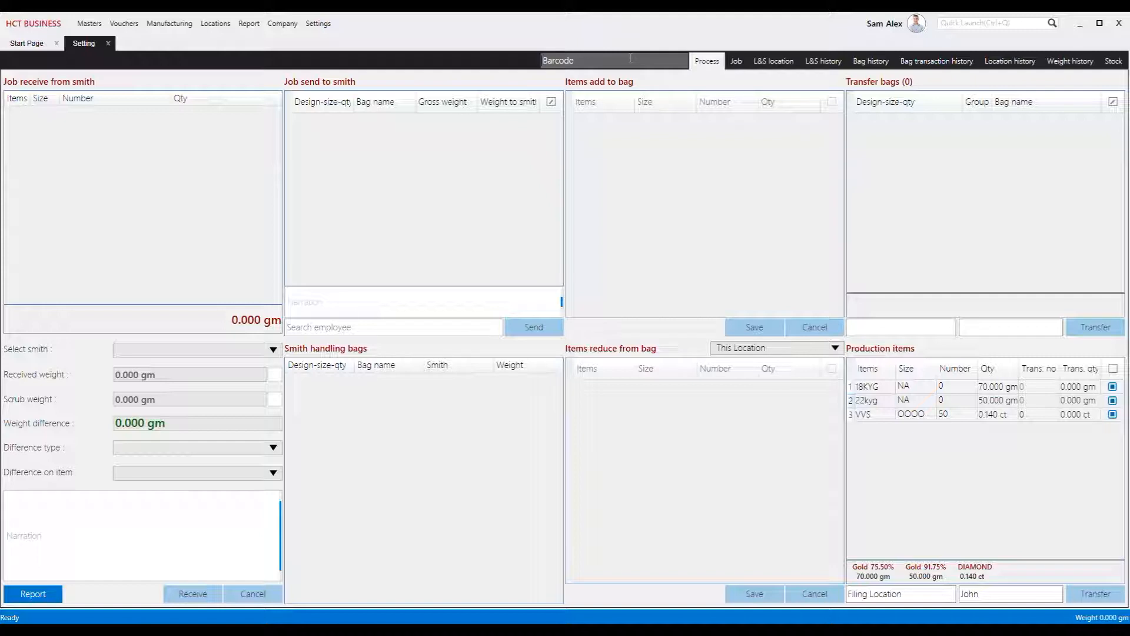
Step: Reload the bag with barcode BGI-447407514.DXF and reduce its RD/VVS/E-F item by 1 piece into Scrub Location, saving the reduction
{"action": "type", "text": "BGI-447407514.DXF"}
{"action": "key", "text": "Return"}
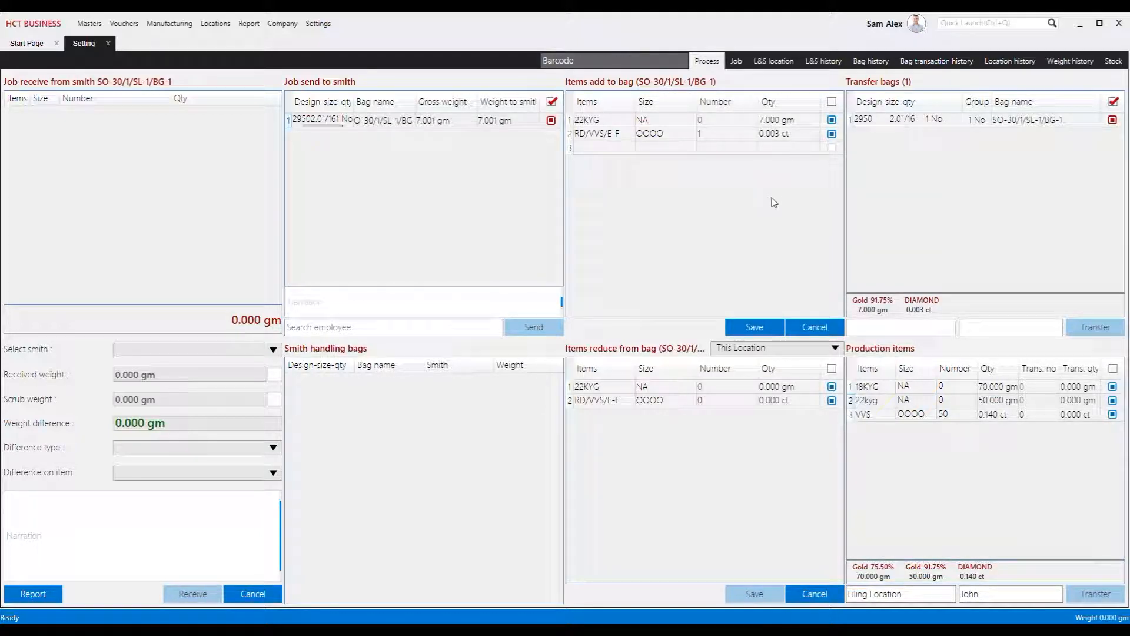
{"action": "left_click", "coordinate": [807, 351]}
{"action": "left_click", "coordinate": [741, 396]}
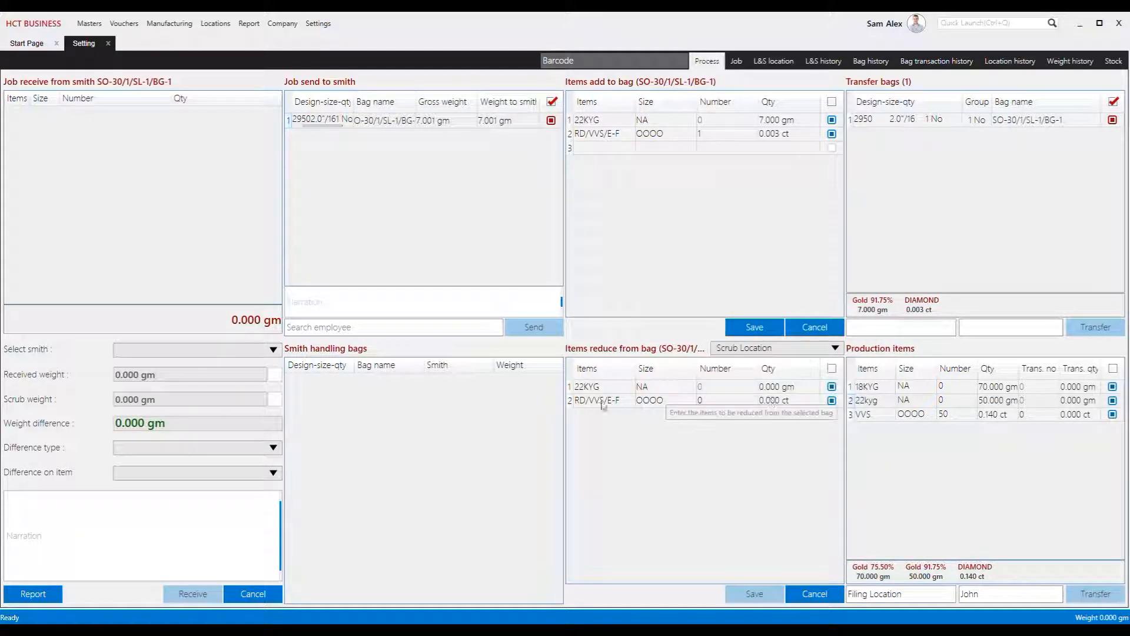
{"action": "left_click", "coordinate": [727, 401]}
{"action": "type", "text": "1"}
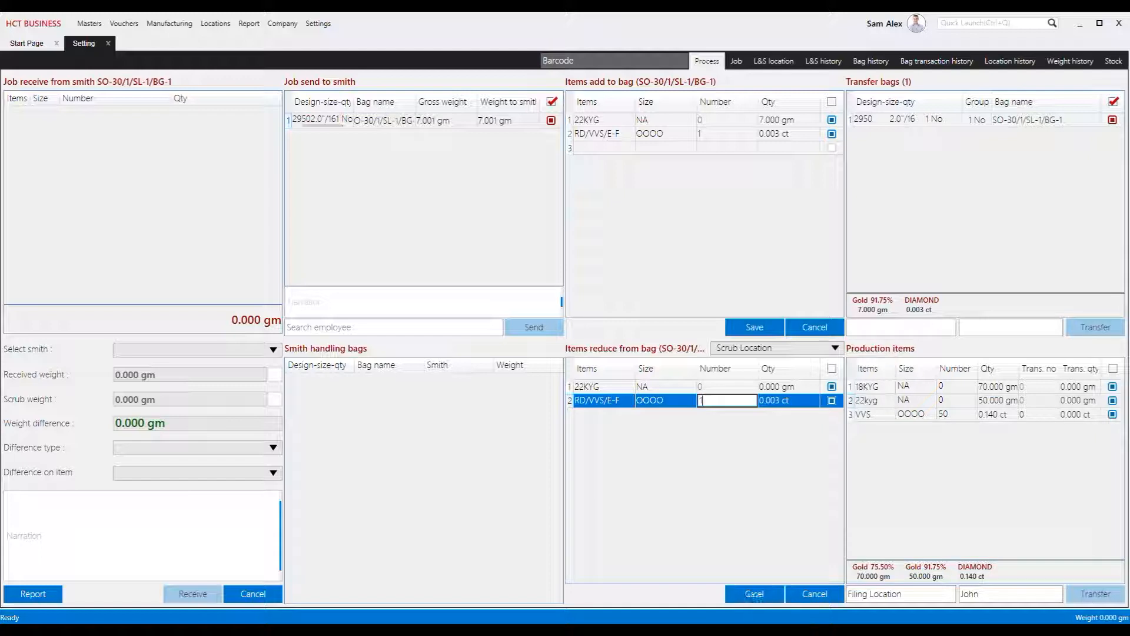
{"action": "left_click", "coordinate": [729, 475]}
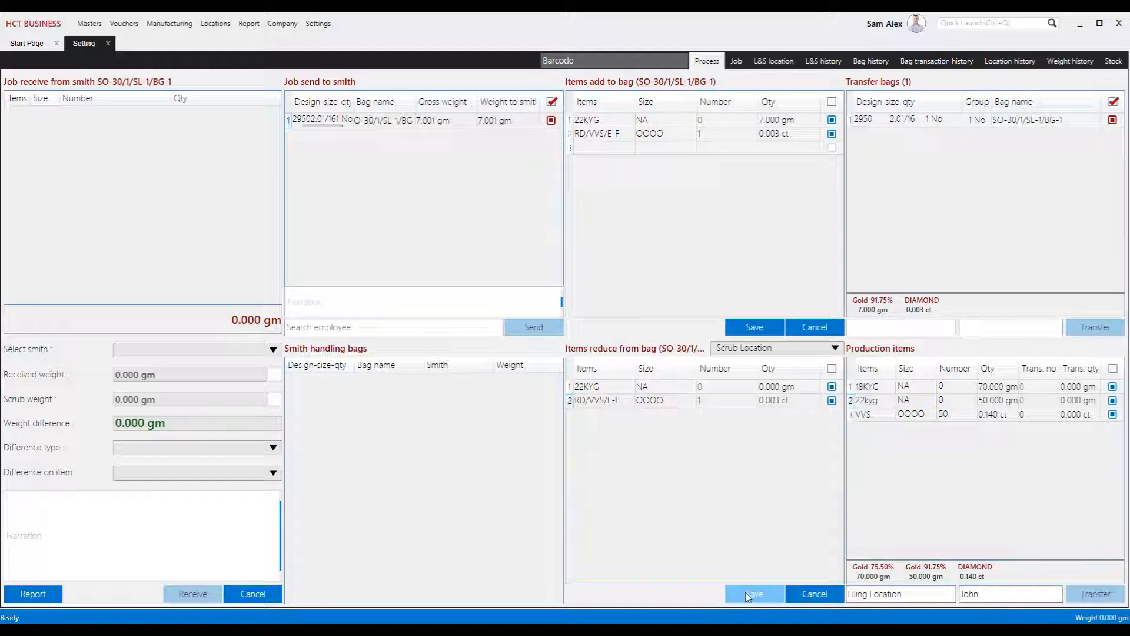
{"action": "left_click", "coordinate": [751, 594]}
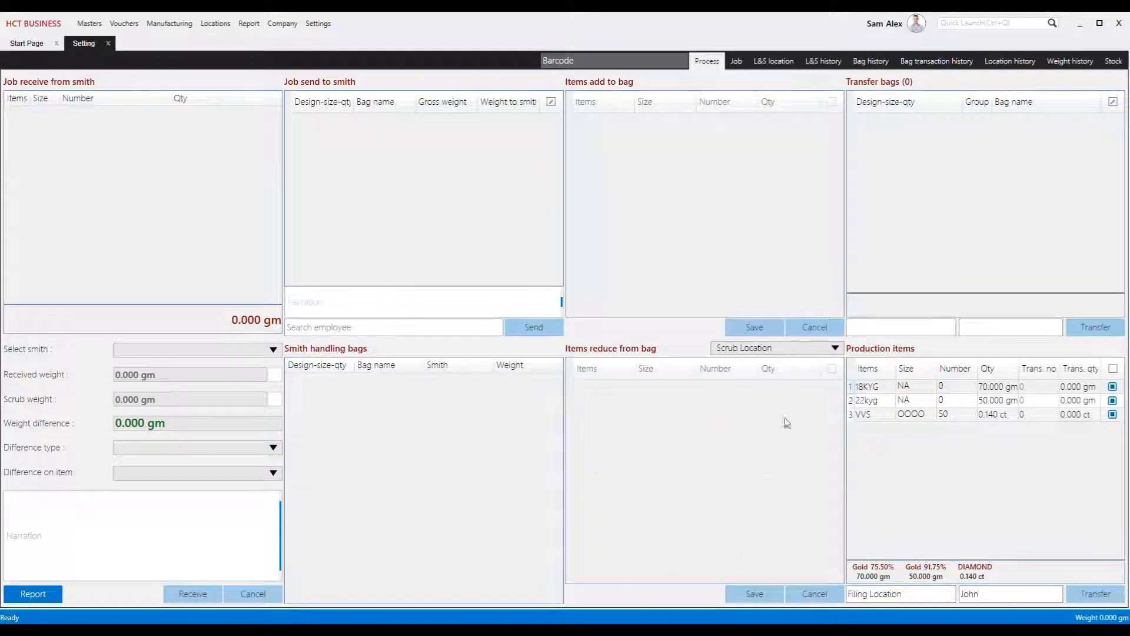
Step: Open the L&S location view, load its loss and scrub items, and examine the scrub entry
{"action": "left_click", "coordinate": [776, 67]}
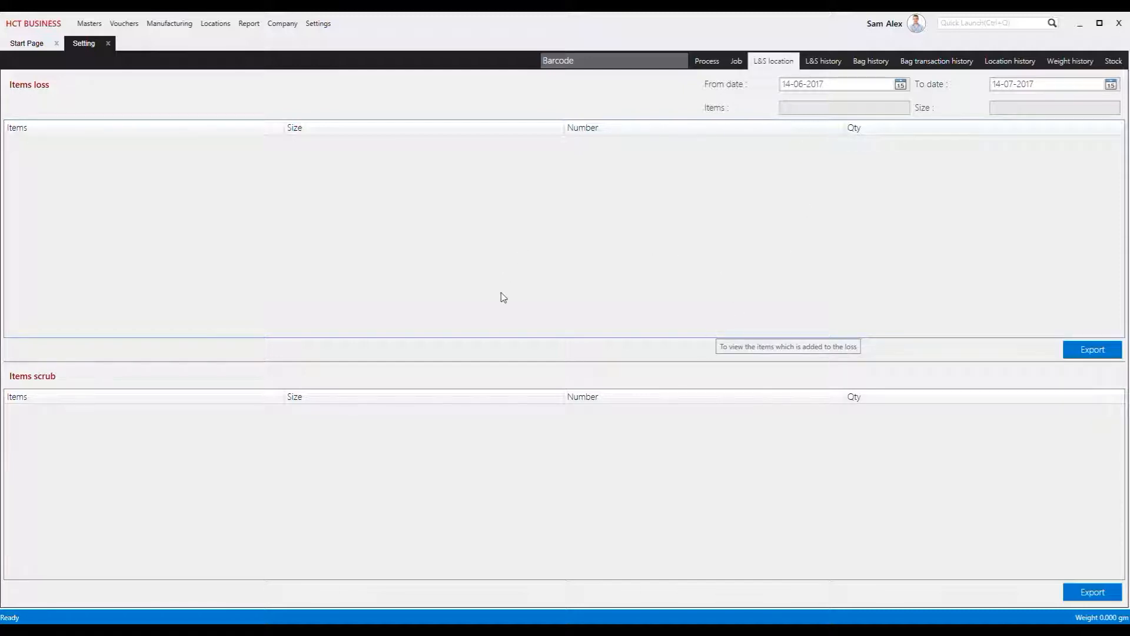
{"action": "right_click", "coordinate": [583, 440]}
{"action": "left_click", "coordinate": [613, 449]}
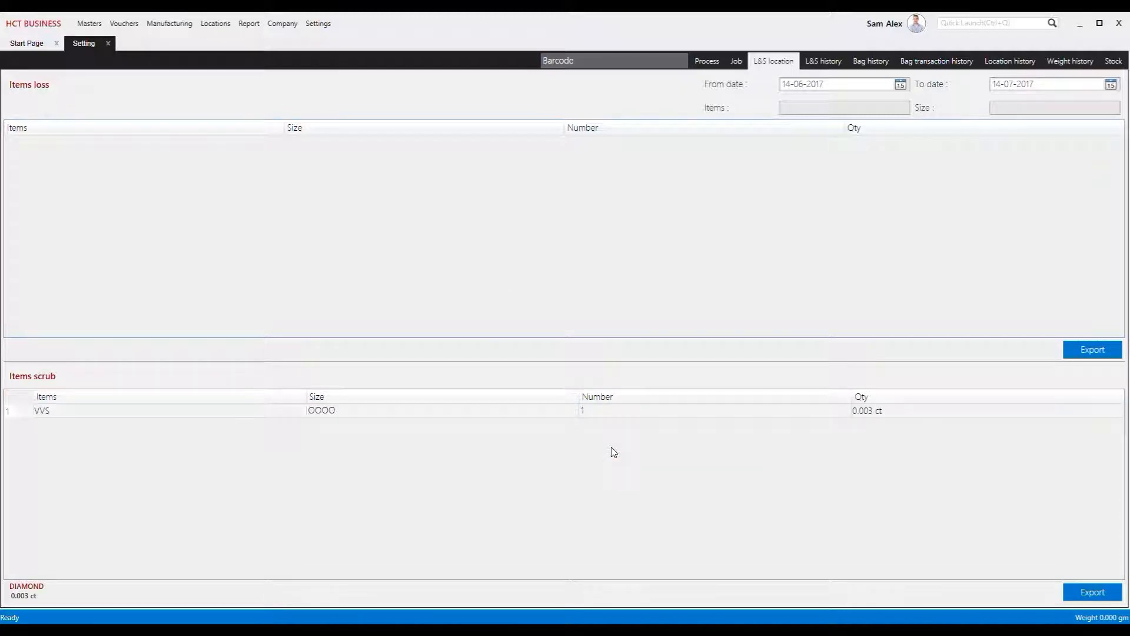
{"action": "left_click", "coordinate": [508, 410]}
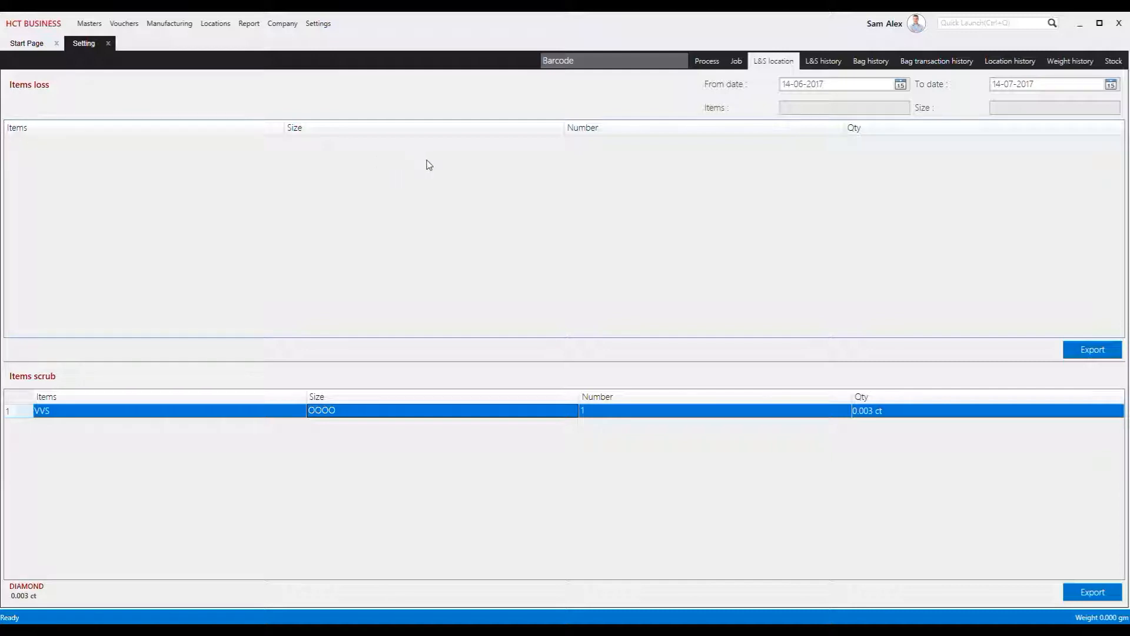
Step: Export the L&S location's scrub items list in both Excel and pdf formats
{"action": "left_click", "coordinate": [1093, 592]}
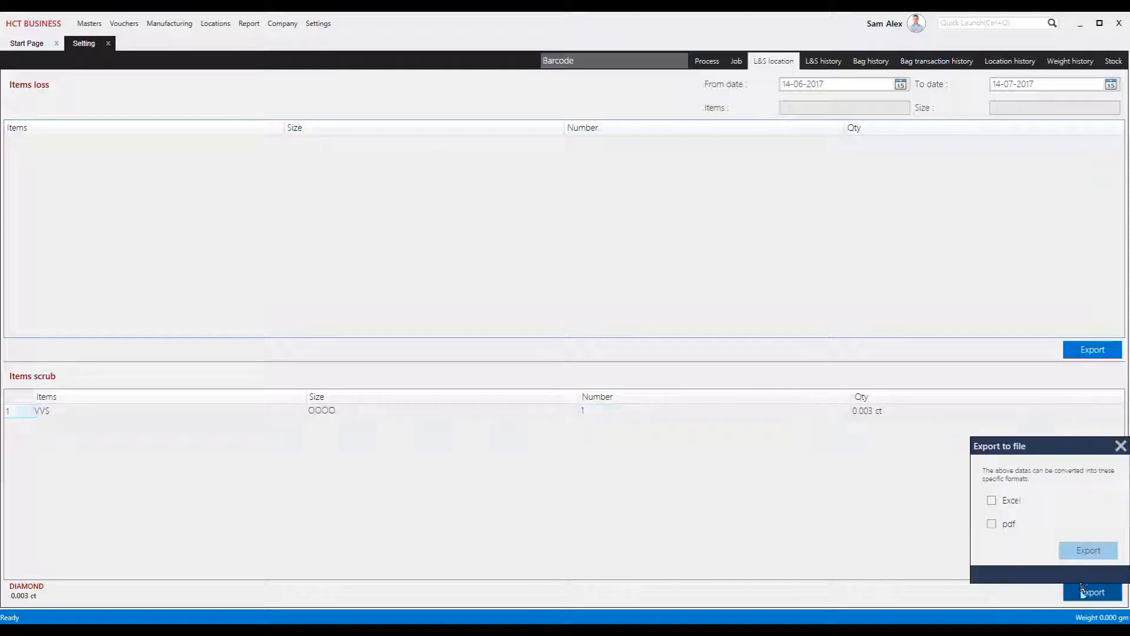
{"action": "left_click", "coordinate": [1008, 501]}
{"action": "left_click", "coordinate": [1010, 526]}
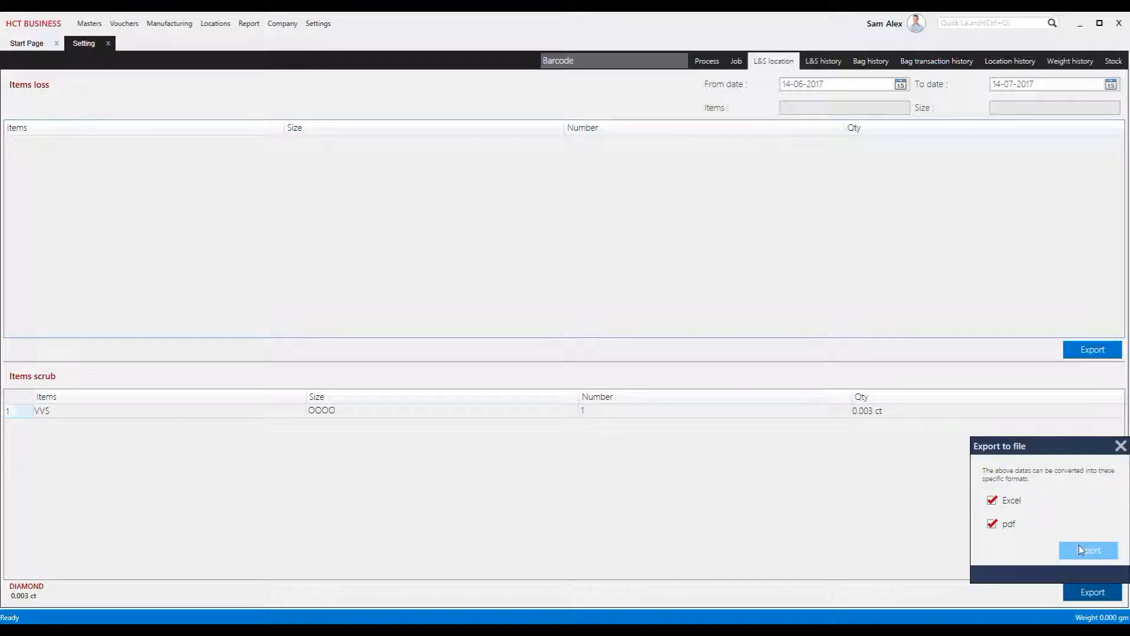
{"action": "left_click", "coordinate": [1081, 549]}
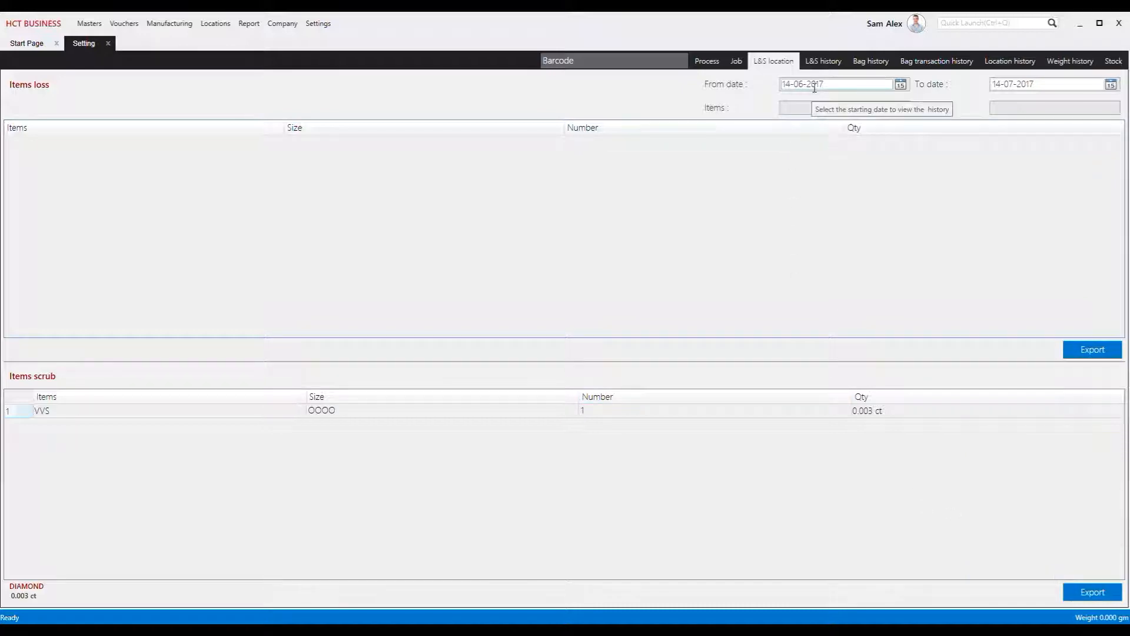
{"action": "left_click", "coordinate": [901, 107]}
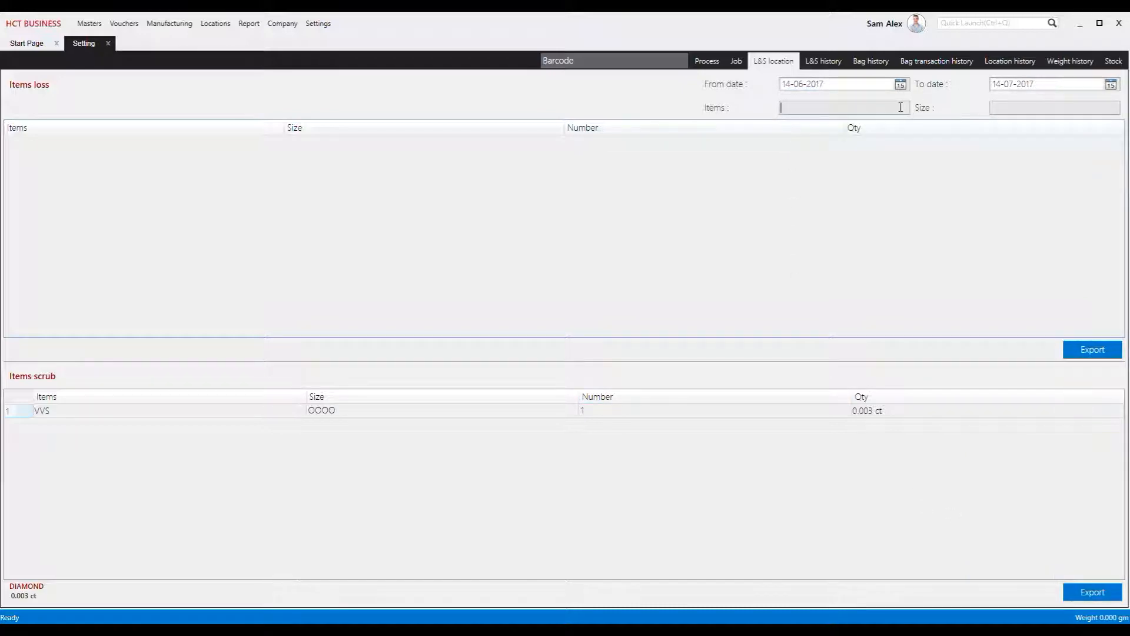
{"action": "left_click", "coordinate": [1018, 108]}
Step: Open the L&S history, load its records, and examine the scrub entry and the available filters
{"action": "left_click", "coordinate": [822, 59]}
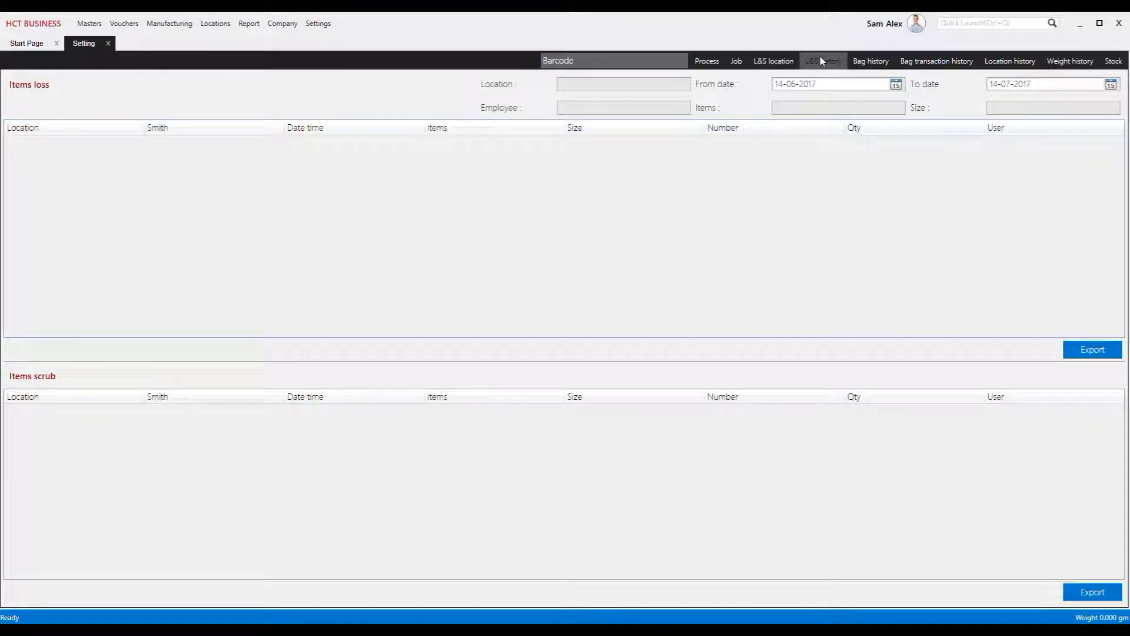
{"action": "right_click", "coordinate": [760, 276]}
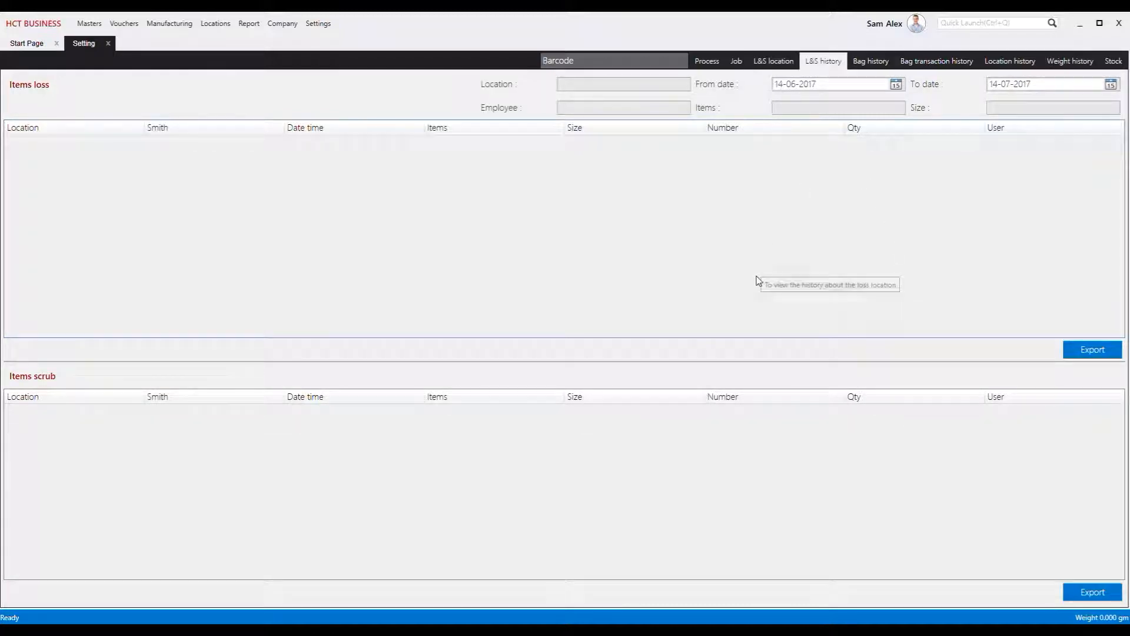
{"action": "left_click", "coordinate": [779, 286]}
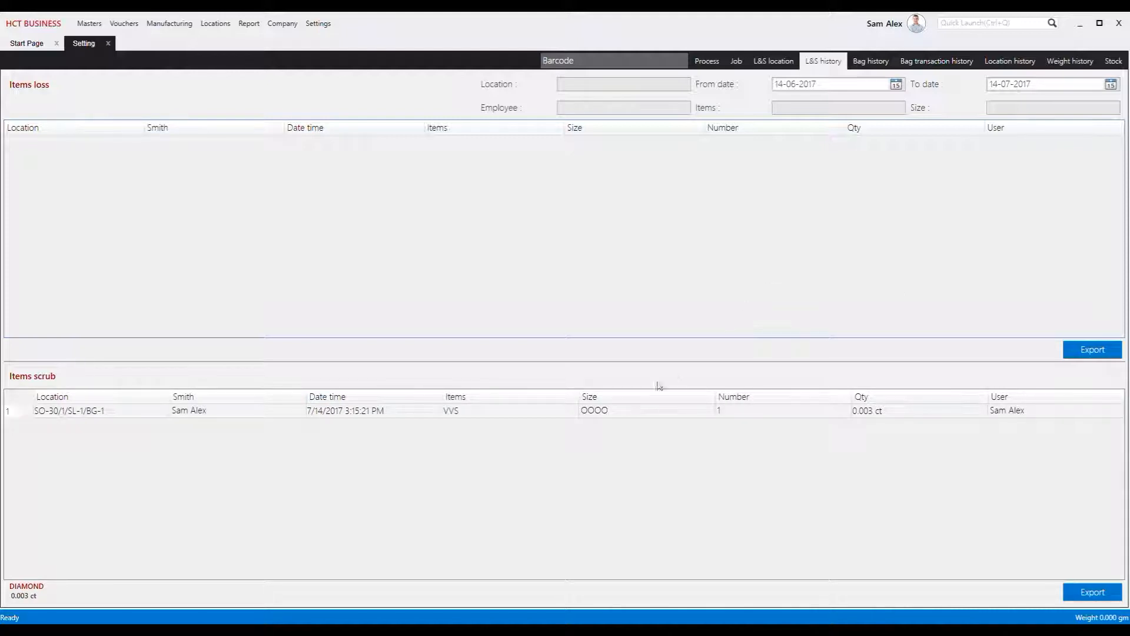
{"action": "left_click", "coordinate": [622, 412]}
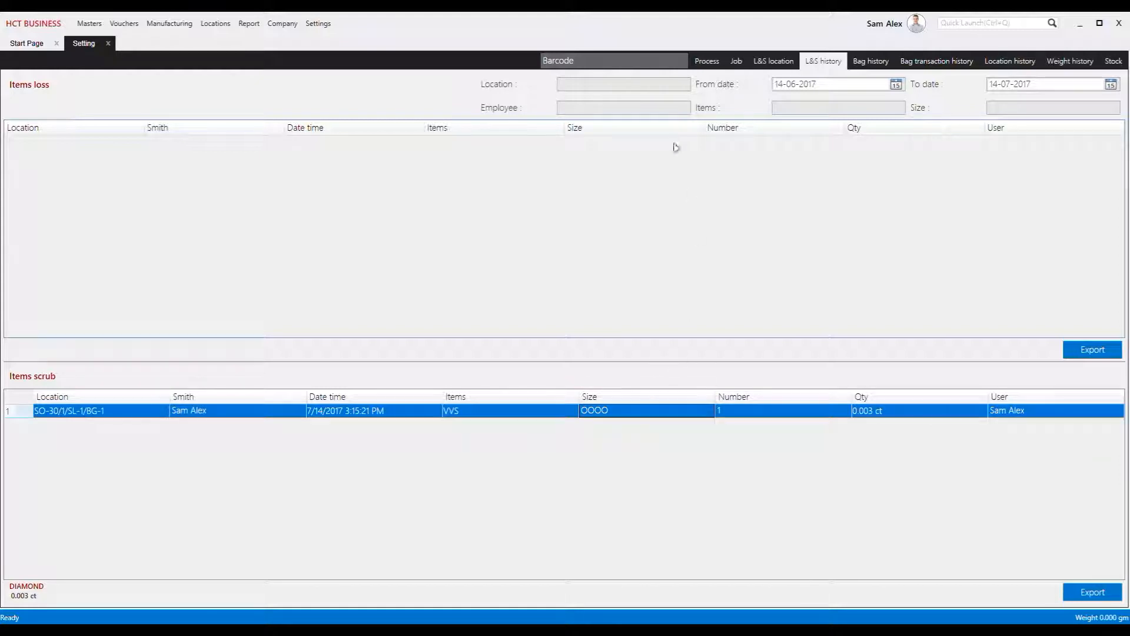
{"action": "left_click", "coordinate": [663, 87]}
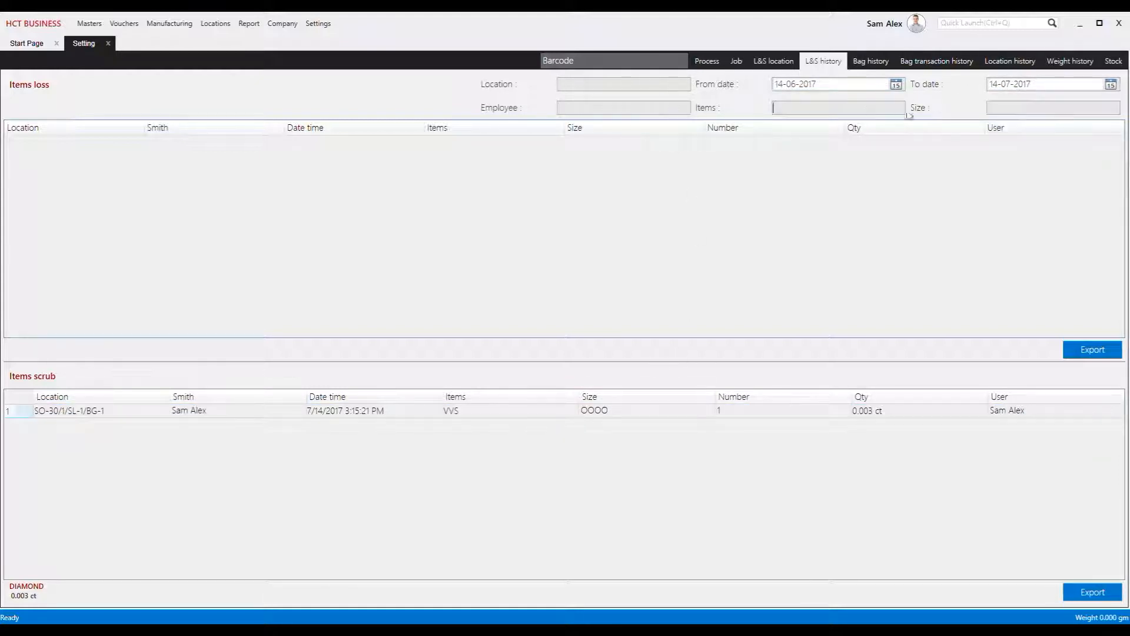
{"action": "left_click", "coordinate": [1008, 109]}
{"action": "mouse_move", "coordinate": [49, 598]}
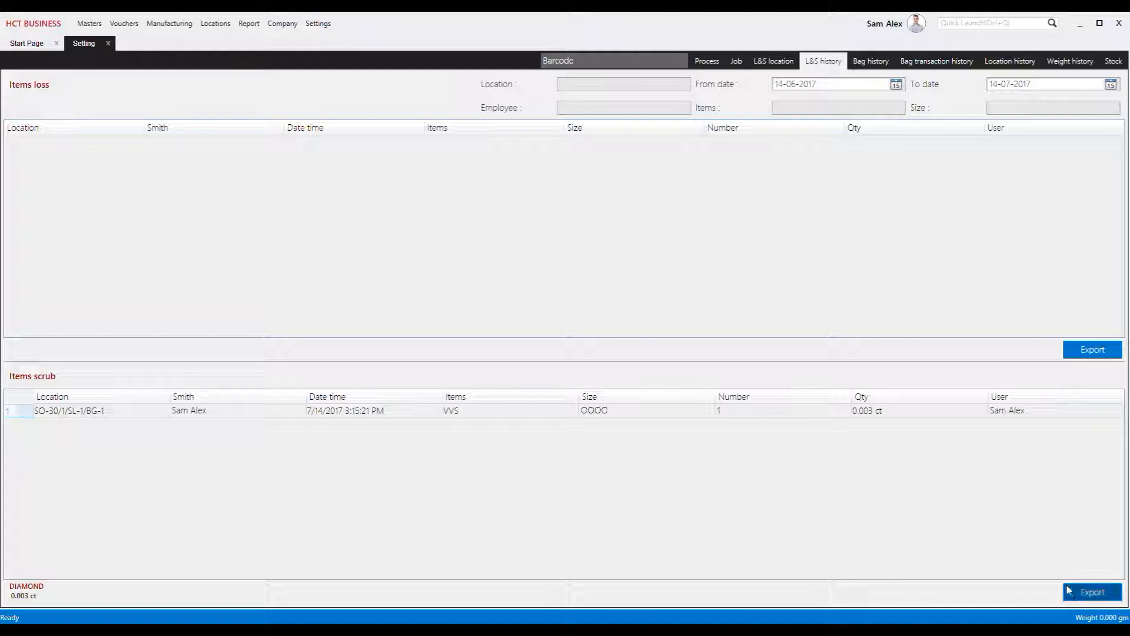
Step: Choose Excel and pdf in the scrub history's export options and dismiss the options without exporting
{"action": "left_click", "coordinate": [1081, 593]}
{"action": "left_click", "coordinate": [1011, 501]}
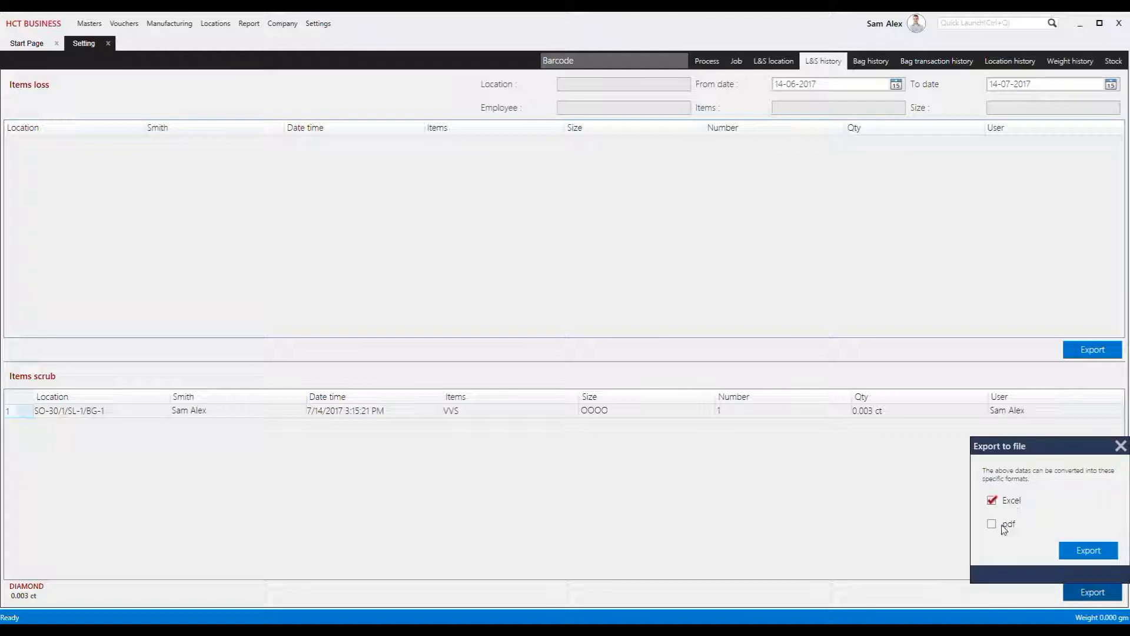
{"action": "left_click", "coordinate": [1005, 526]}
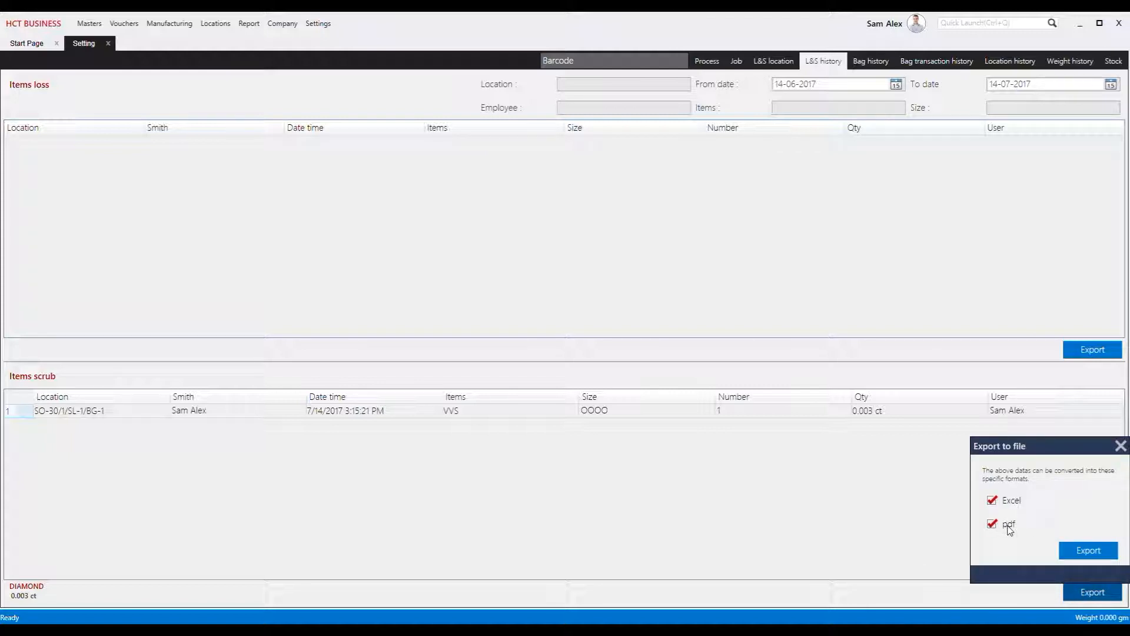
{"action": "left_click", "coordinate": [892, 518]}
Step: Return to the Process view and load the bag with barcode BGI-447407514.DXF
{"action": "left_click", "coordinate": [706, 62]}
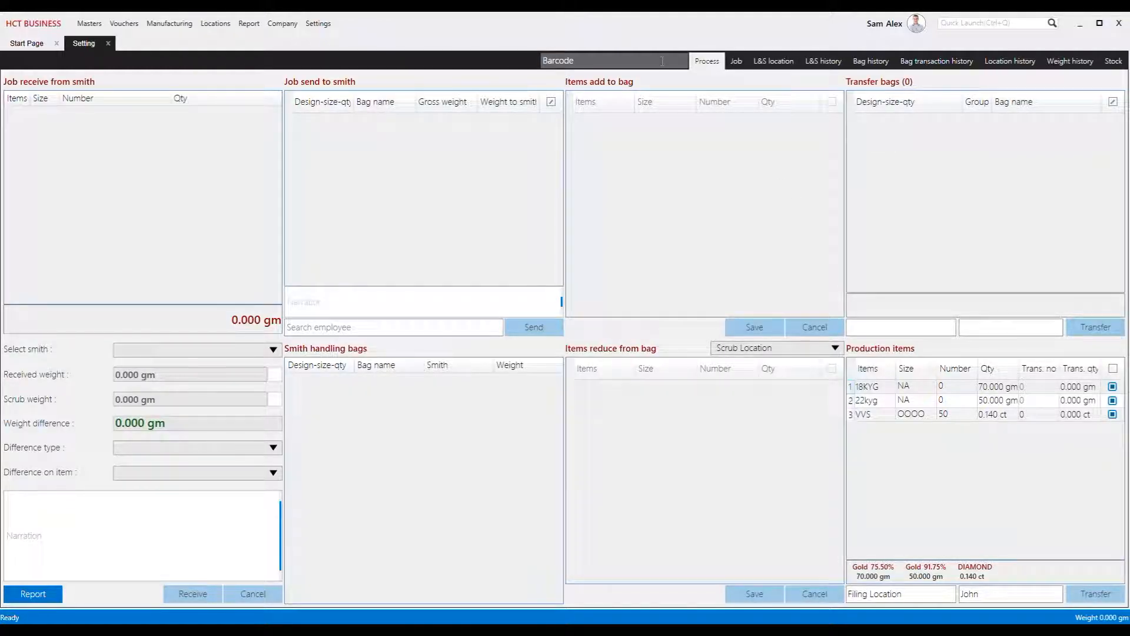
{"action": "type", "text": "BGI-447407514.DXF"}
{"action": "key", "text": "Return"}
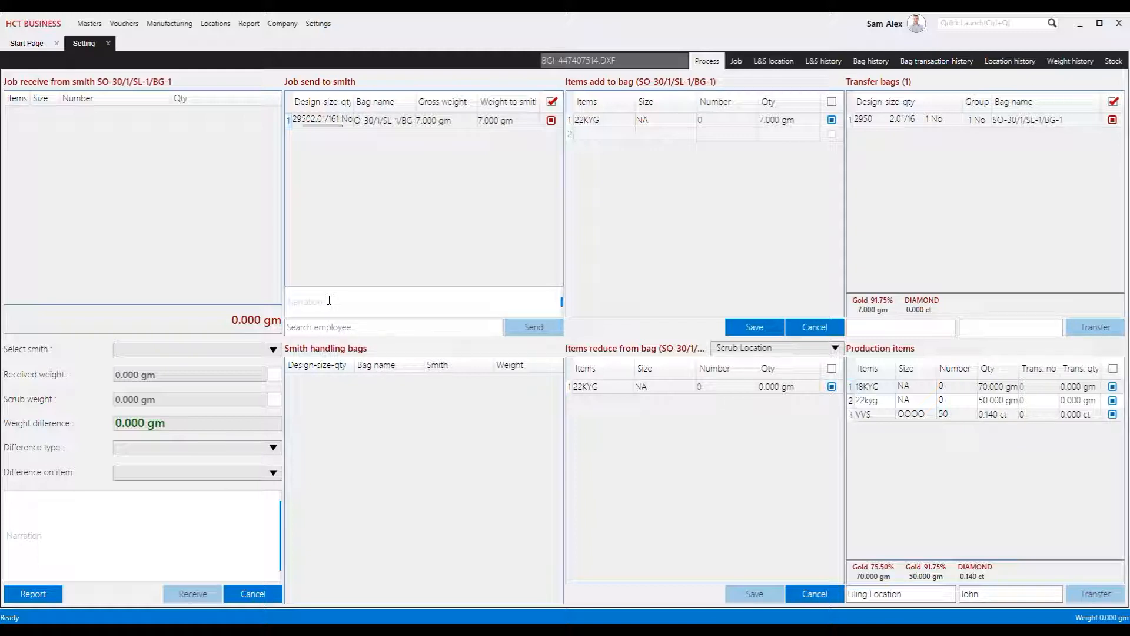
Step: Choose the employee who will work on the loaded bag and send the job to that smith
{"action": "left_click", "coordinate": [357, 325]}
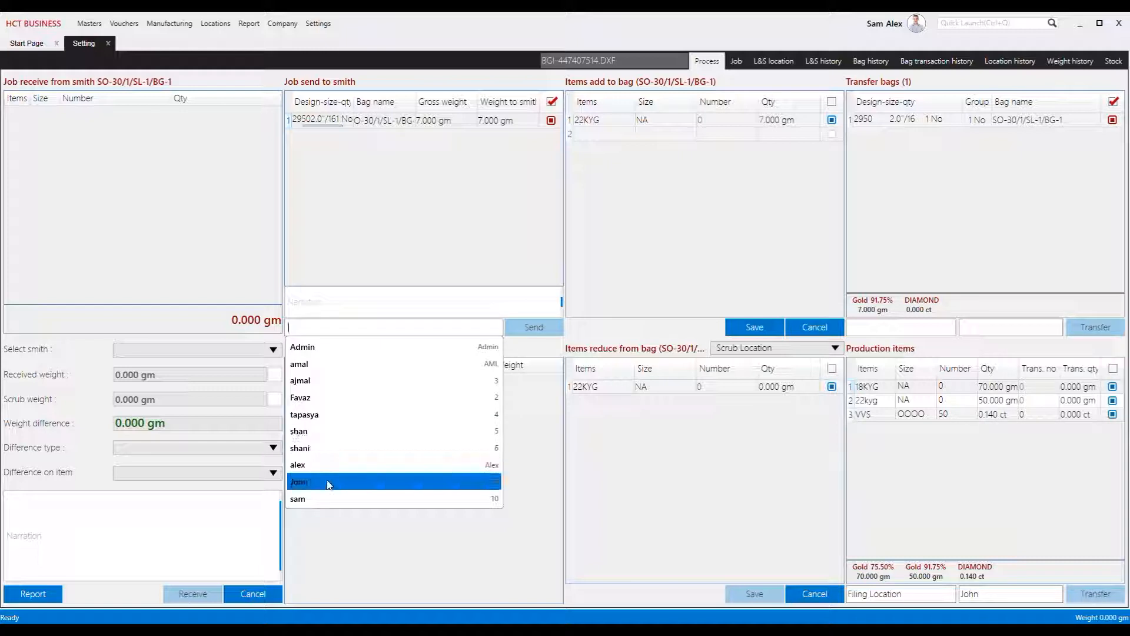
{"action": "left_click", "coordinate": [328, 482]}
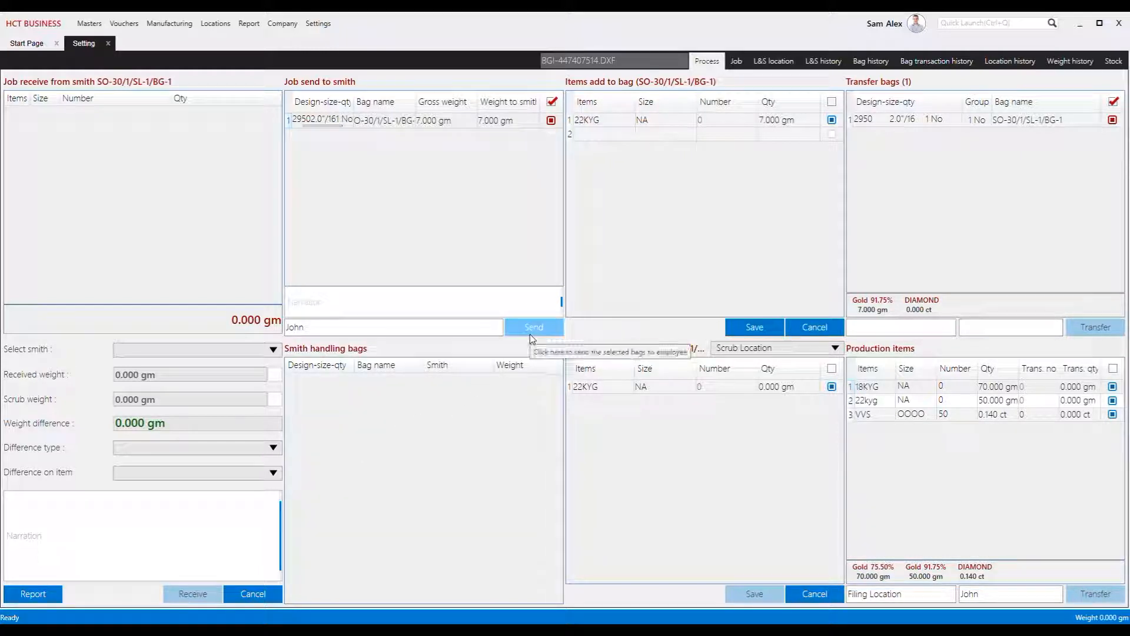
{"action": "left_click", "coordinate": [529, 328]}
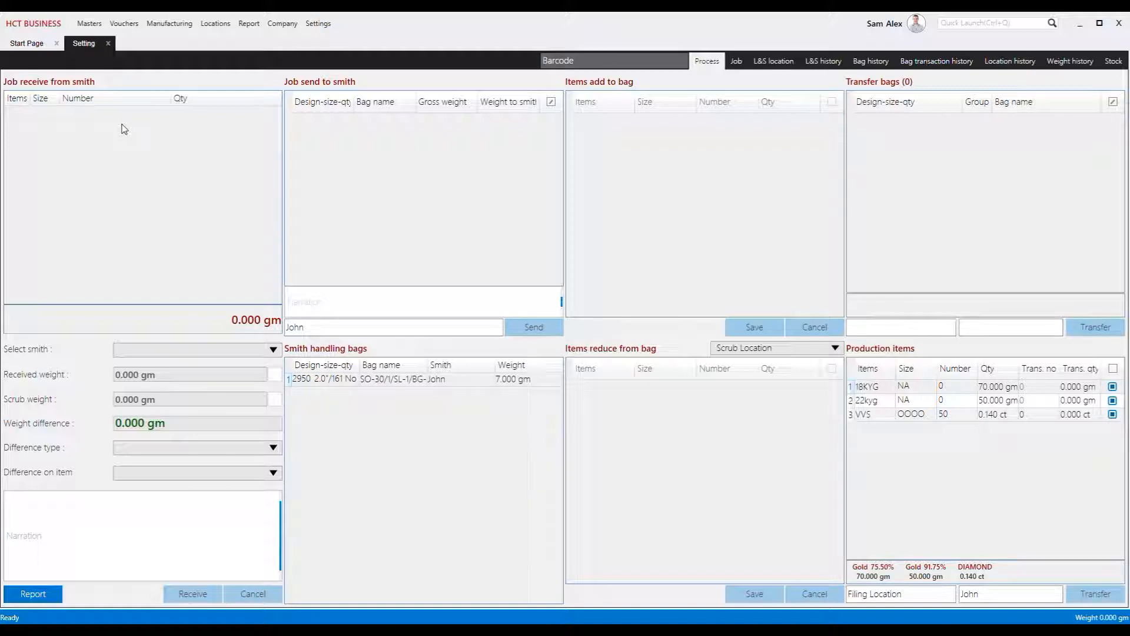
Step: Load bag BGI-447407514.DXF again for receiving and select the smith it comes back from
{"action": "left_click", "coordinate": [573, 67]}
{"action": "type", "text": "BGI-447407514.DXF"}
{"action": "key", "text": "Return"}
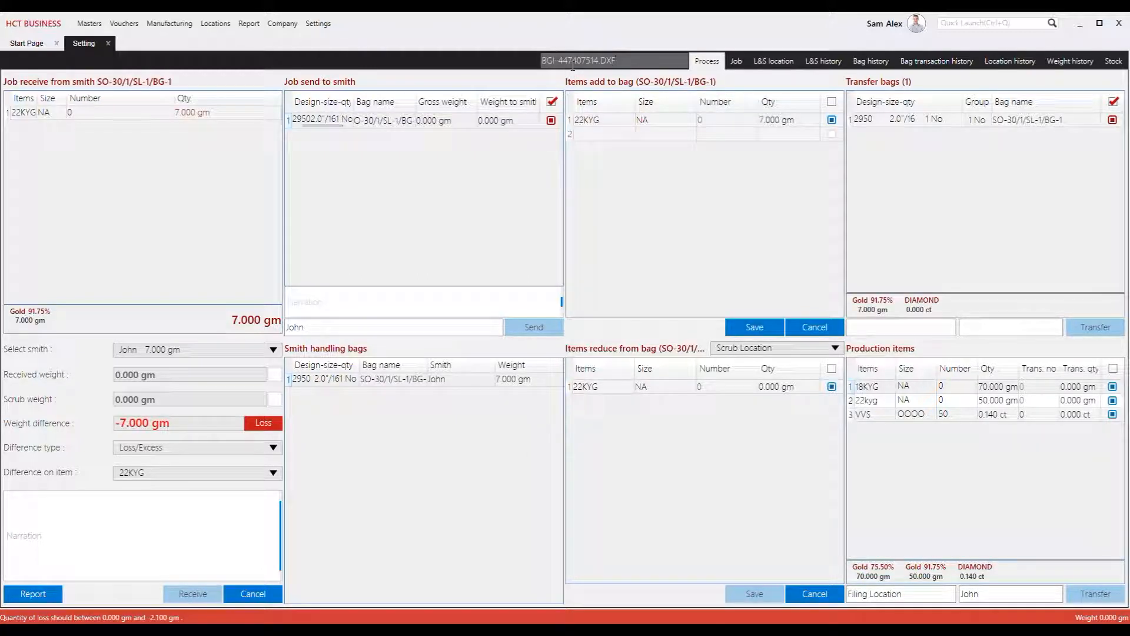
{"action": "left_click", "coordinate": [119, 115]}
{"action": "left_click", "coordinate": [236, 352]}
{"action": "left_click", "coordinate": [231, 361]}
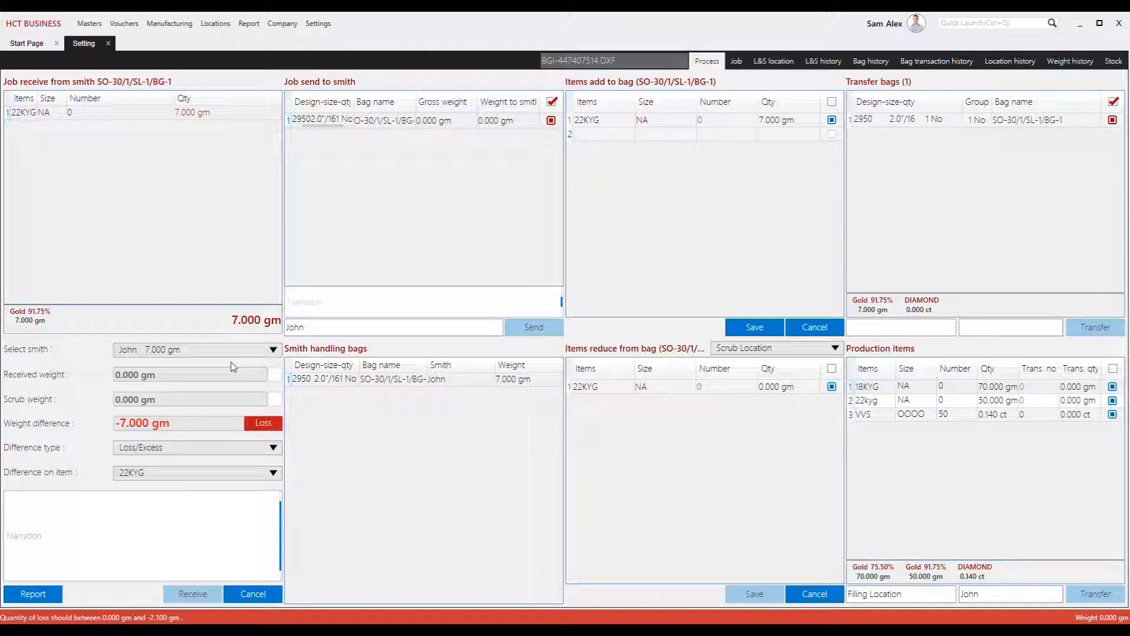
Step: Set the received weight to 6 gm and the scrub weight to 0 gm for the smith's job
{"action": "left_click", "coordinate": [189, 372]}
{"action": "type", "text": "6"}
{"action": "key", "text": "Tab"}
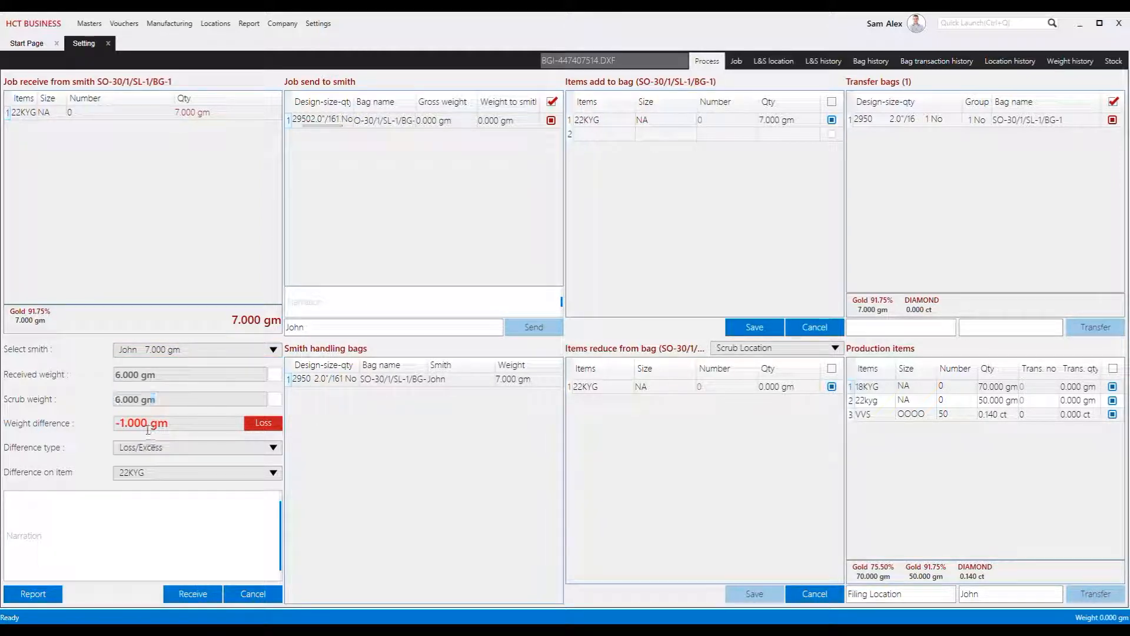
{"action": "type", "text": "0"}
{"action": "left_click", "coordinate": [141, 403]}
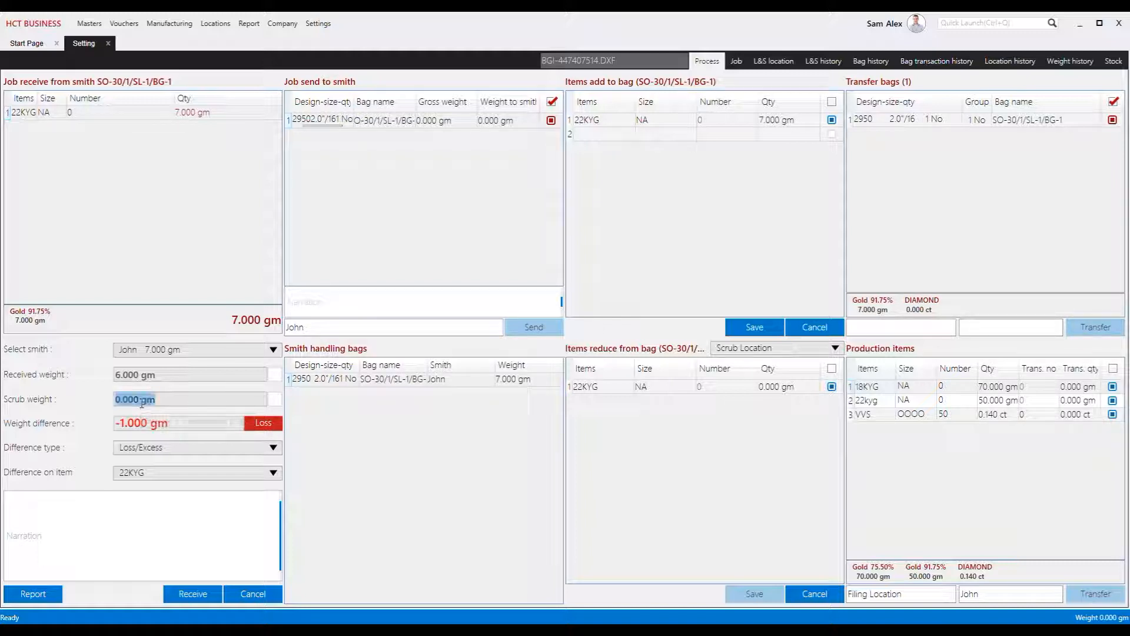
Step: Set the scrub weight to 0.2 gm and keep the weight difference as Loss/Excess on item 22KYG
{"action": "key", "text": "BackSpace"}
{"action": "type", "text": ".22"}
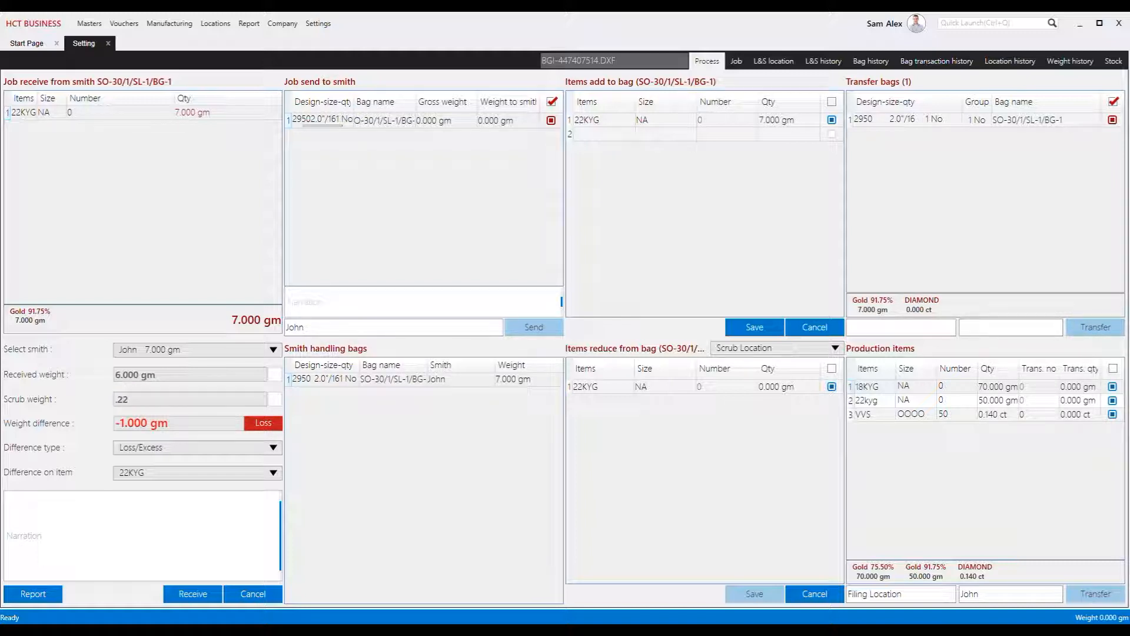
{"action": "key", "text": "BackSpace"}
{"action": "left_click", "coordinate": [166, 423]}
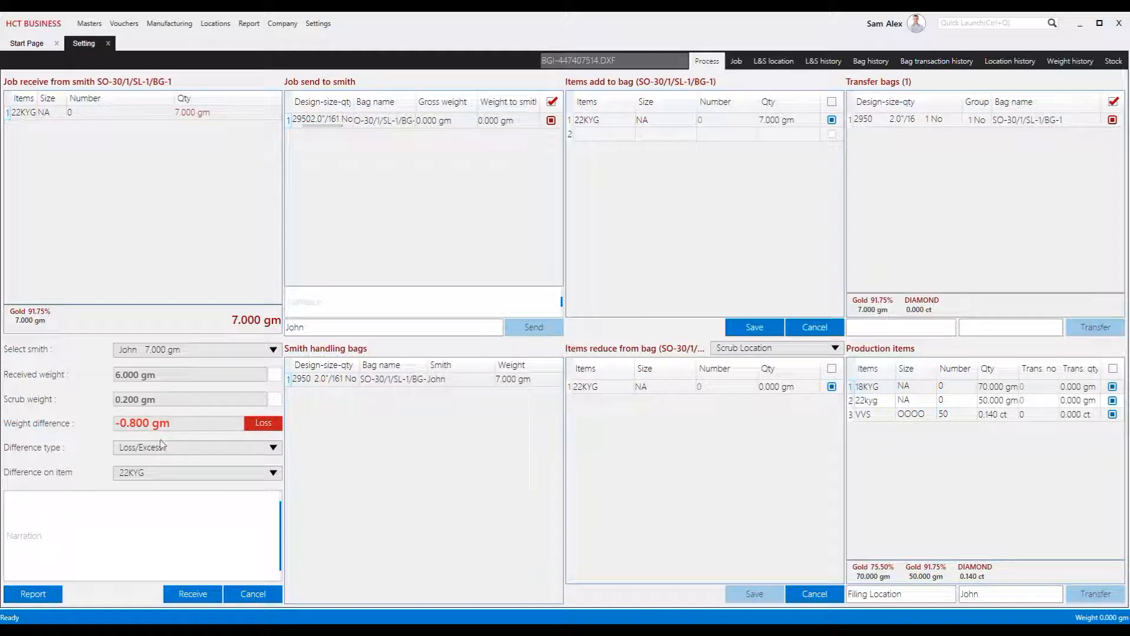
{"action": "left_click", "coordinate": [235, 454]}
{"action": "left_click", "coordinate": [230, 464]}
{"action": "left_click", "coordinate": [201, 475]}
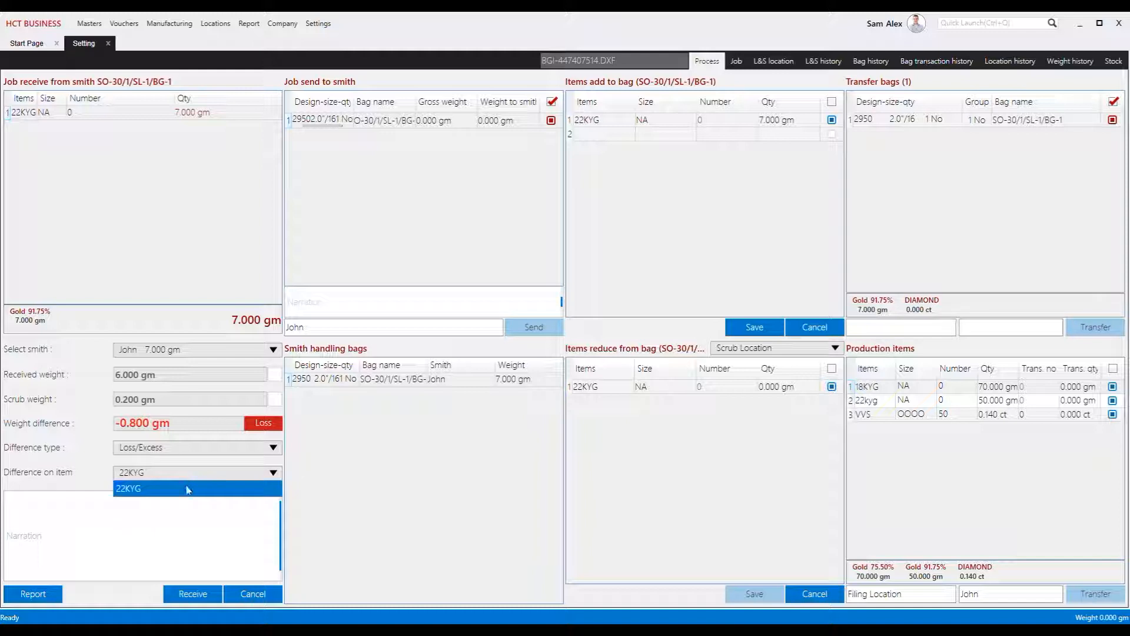
{"action": "left_click", "coordinate": [189, 489]}
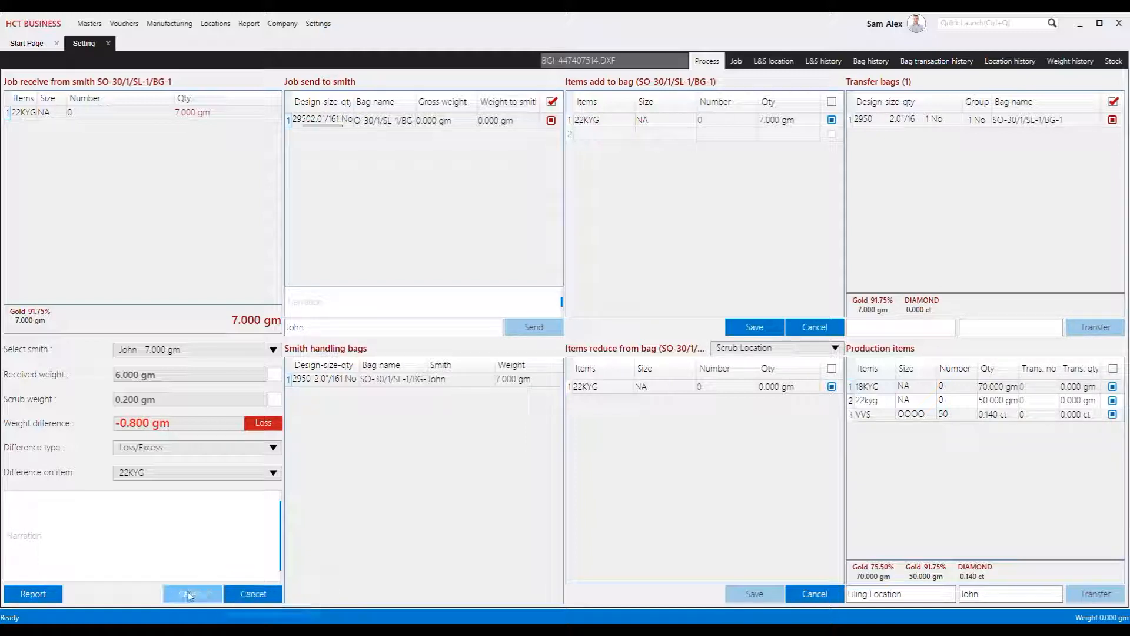
Step: Examine the Loss, Scrub and Excess types offered for reporting bag items and close the report without submitting it
{"action": "left_click", "coordinate": [49, 594]}
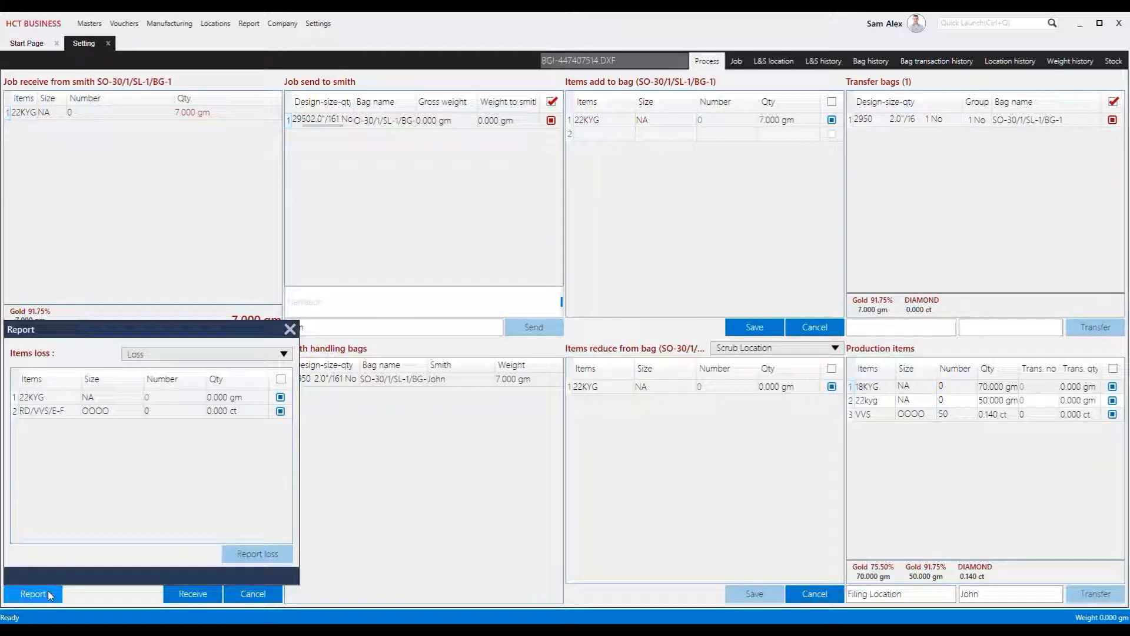
{"action": "left_click", "coordinate": [277, 355]}
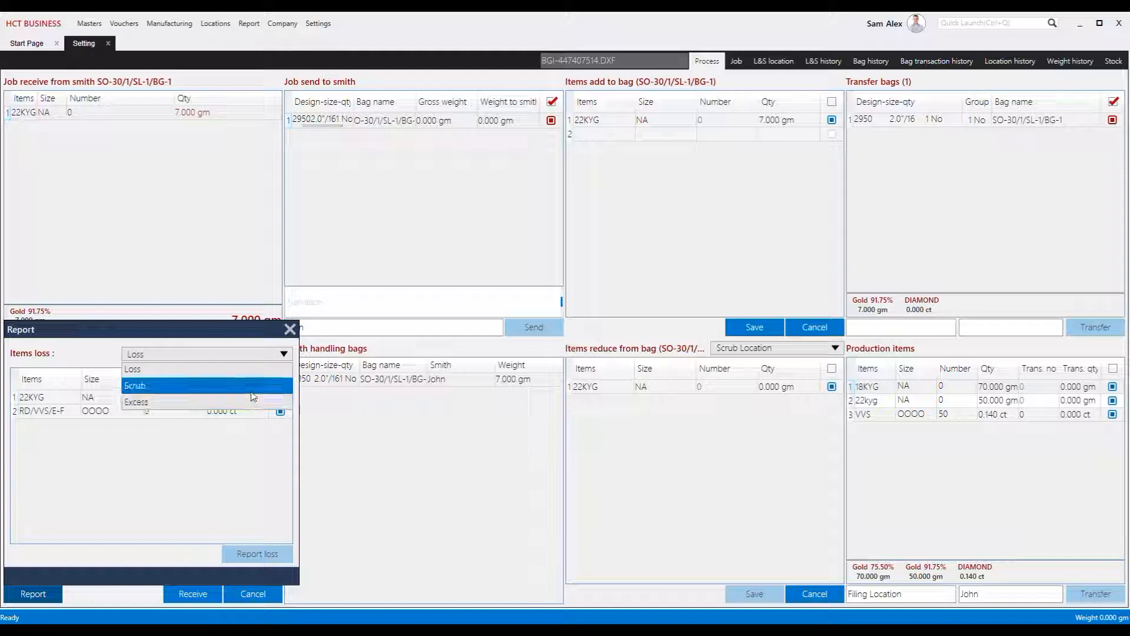
{"action": "left_click", "coordinate": [255, 373]}
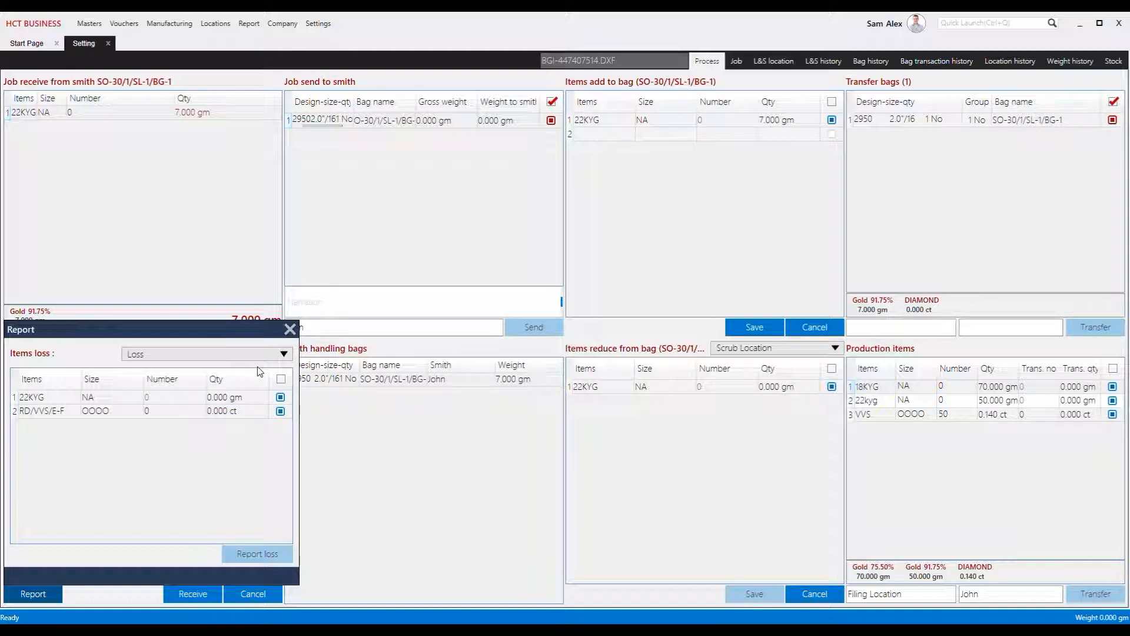
{"action": "left_click", "coordinate": [290, 329]}
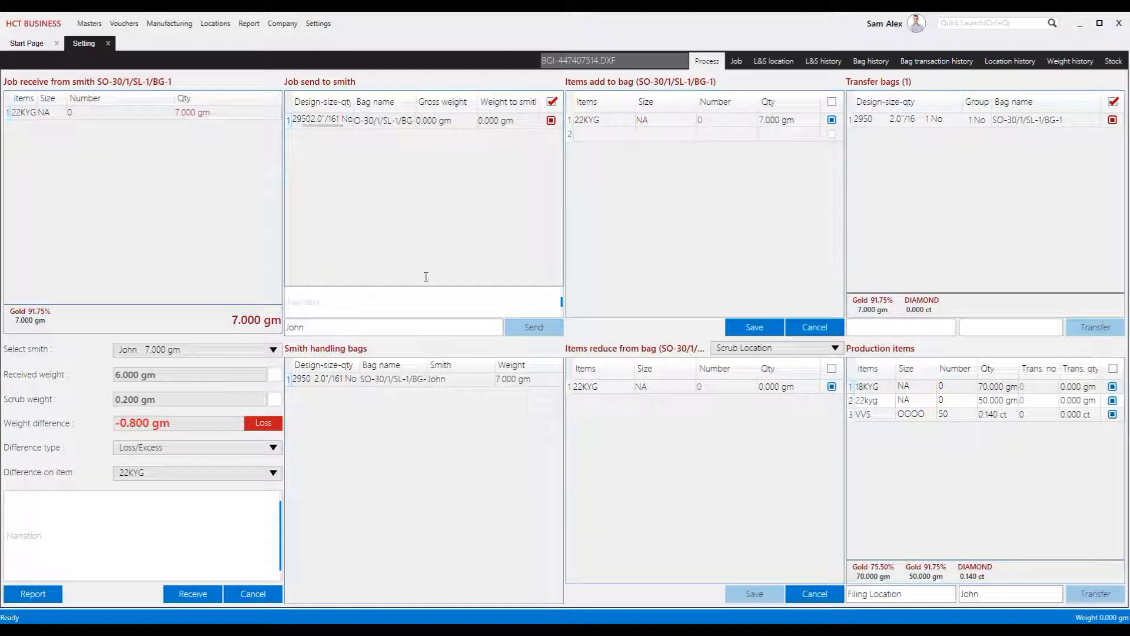
Step: Check the L&S location and L&S history records, and receive the job from the smith in the Process view
{"action": "left_click", "coordinate": [771, 62]}
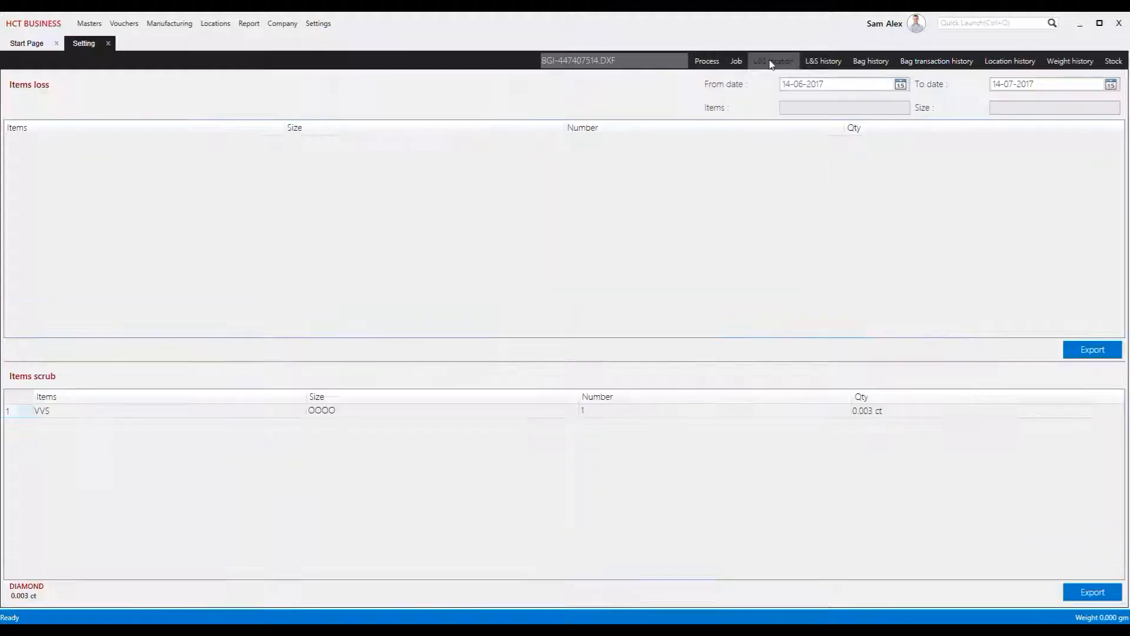
{"action": "left_click", "coordinate": [824, 61]}
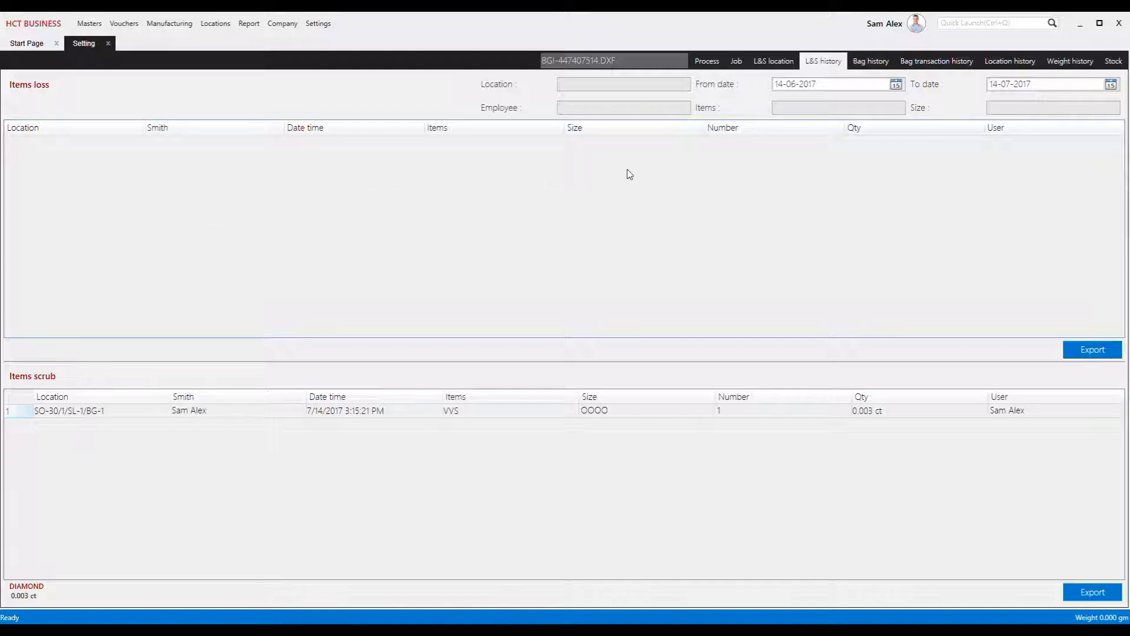
{"action": "left_click", "coordinate": [710, 62]}
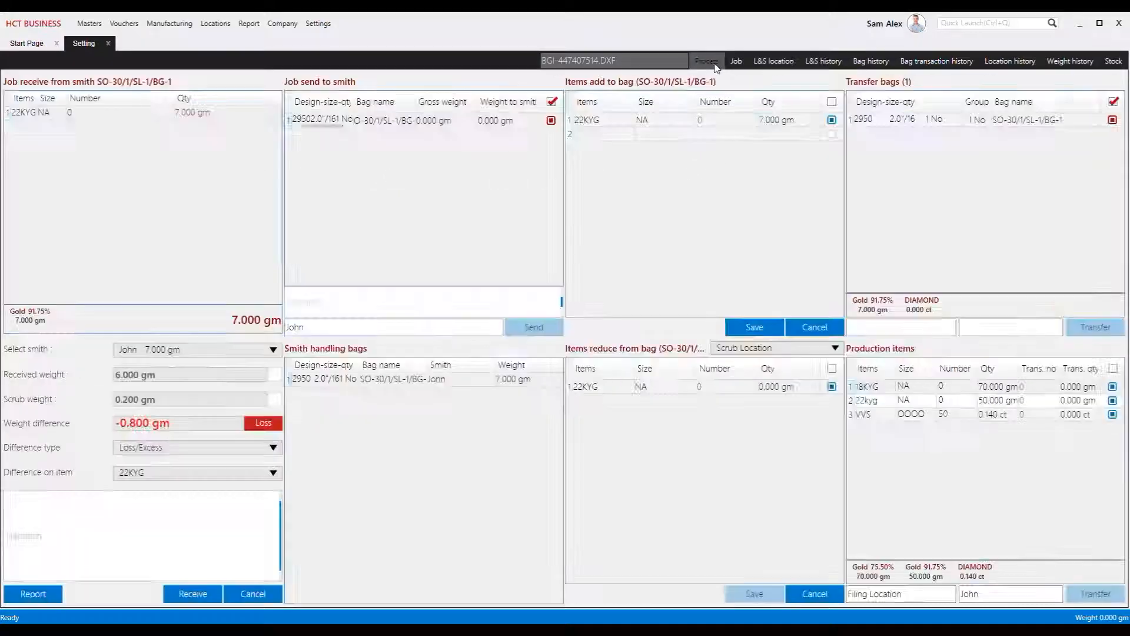
{"action": "left_click", "coordinate": [189, 598]}
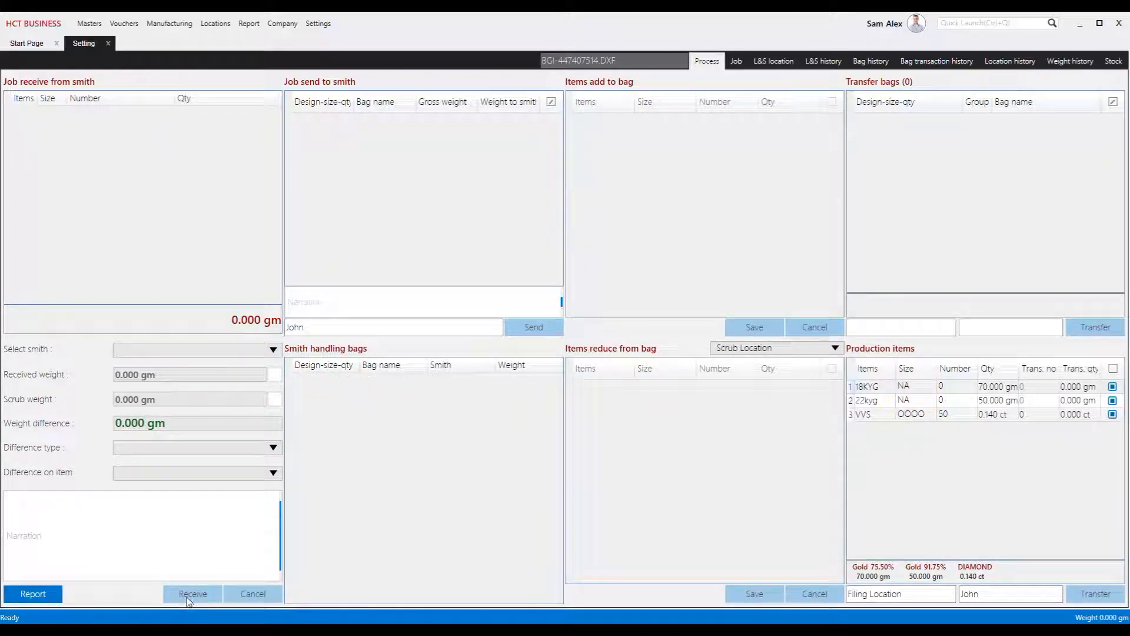
Step: Refresh the bag history and examine the items that went into and out of the bag
{"action": "left_click", "coordinate": [875, 64]}
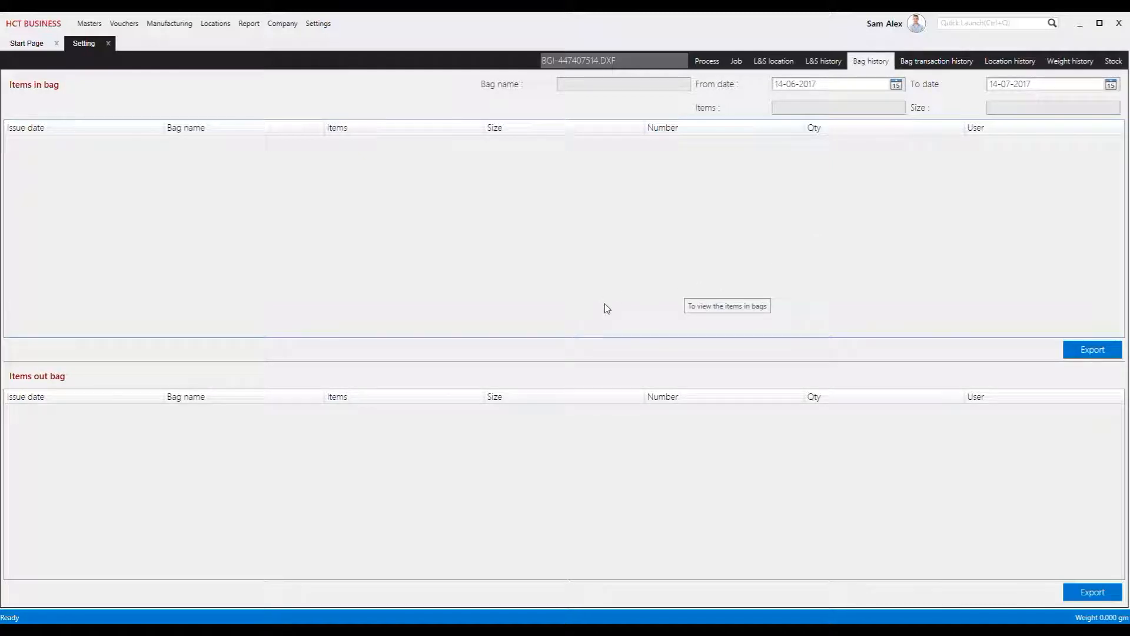
{"action": "right_click", "coordinate": [662, 307]}
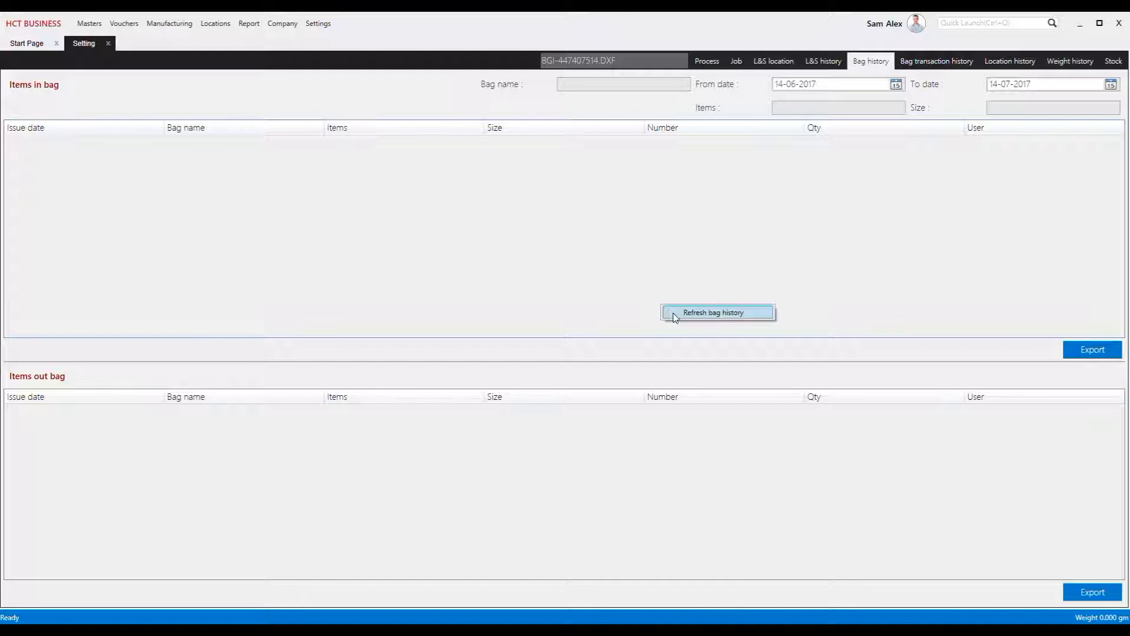
{"action": "left_click", "coordinate": [675, 317]}
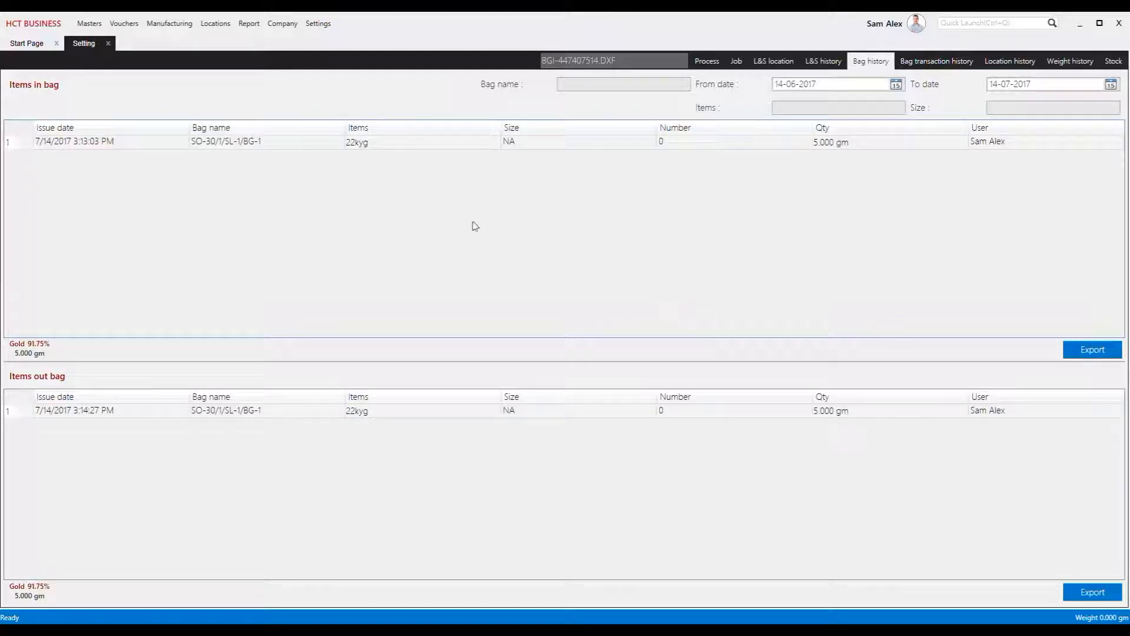
{"action": "left_click", "coordinate": [472, 145]}
{"action": "left_click", "coordinate": [503, 411]}
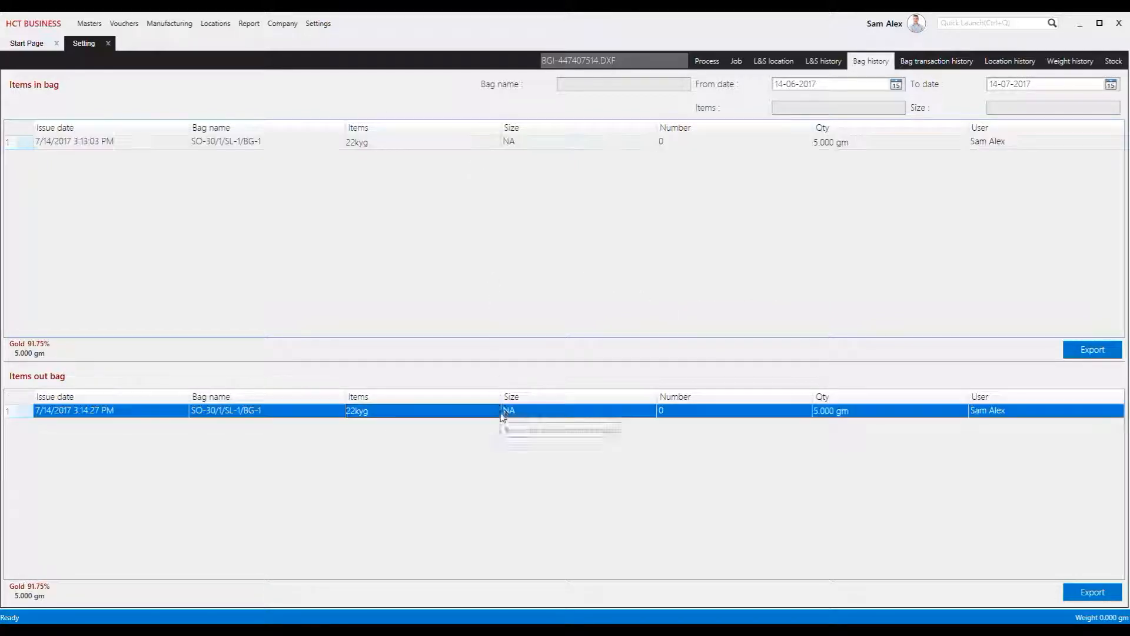
Step: Export the items-in-bag history to both Excel and pdf
{"action": "left_click", "coordinate": [1093, 352]}
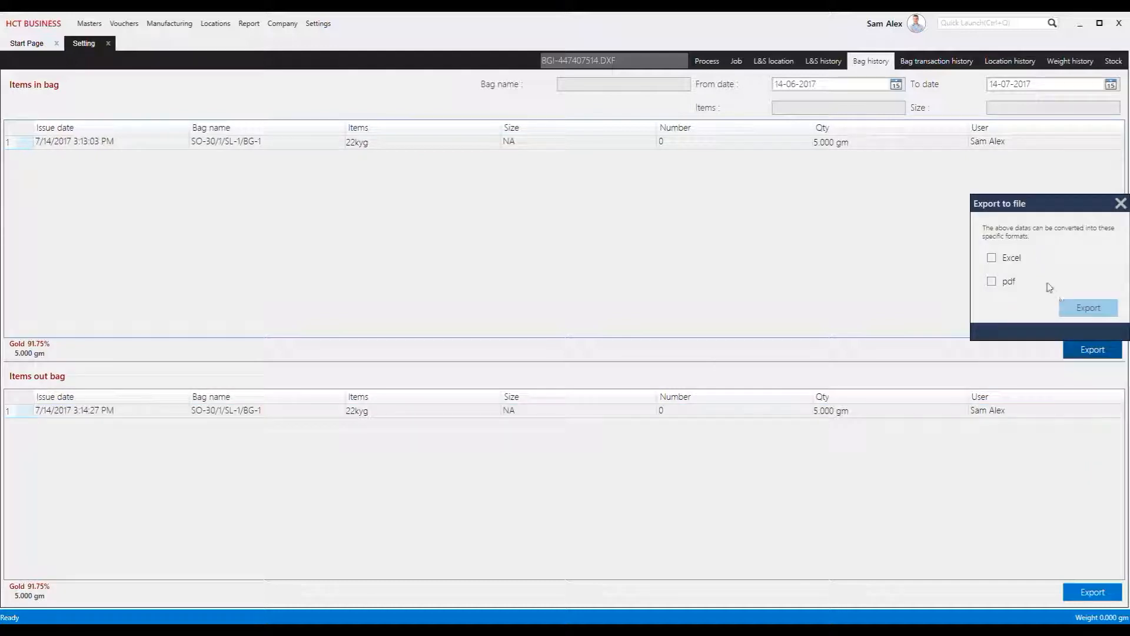
{"action": "left_click", "coordinate": [1014, 260]}
{"action": "left_click", "coordinate": [1007, 284]}
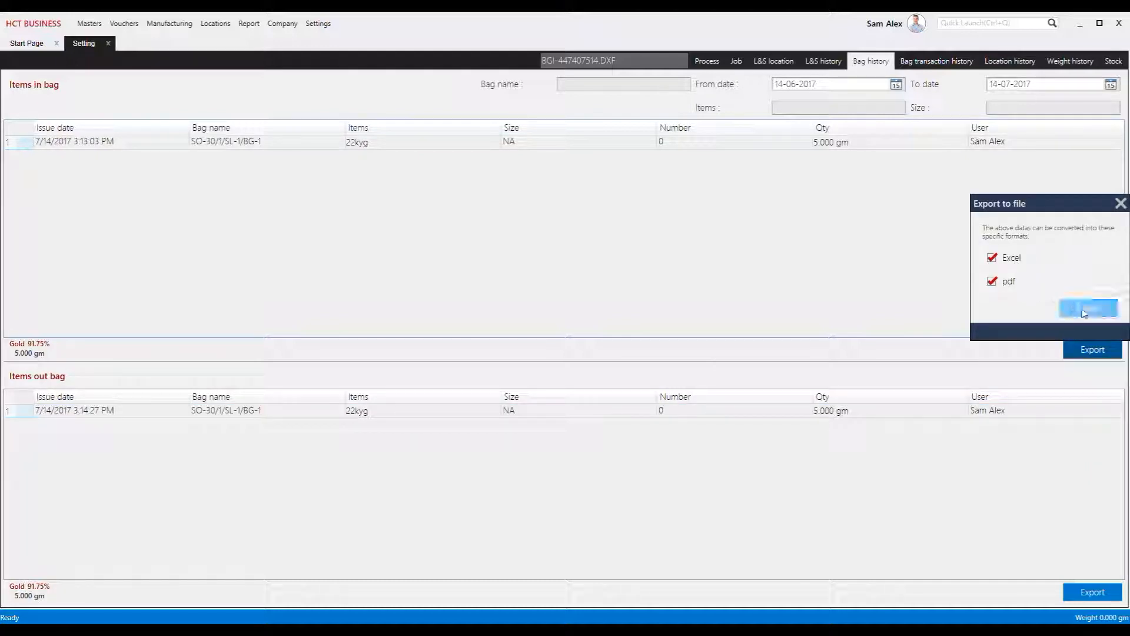
{"action": "left_click", "coordinate": [1088, 308]}
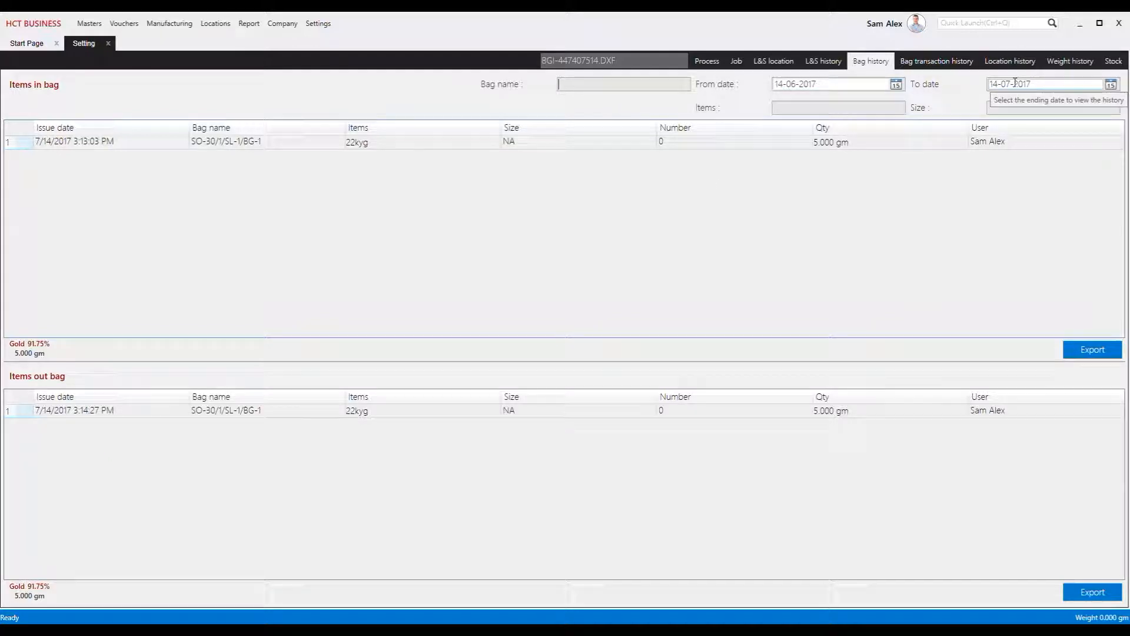
{"action": "left_click", "coordinate": [871, 106]}
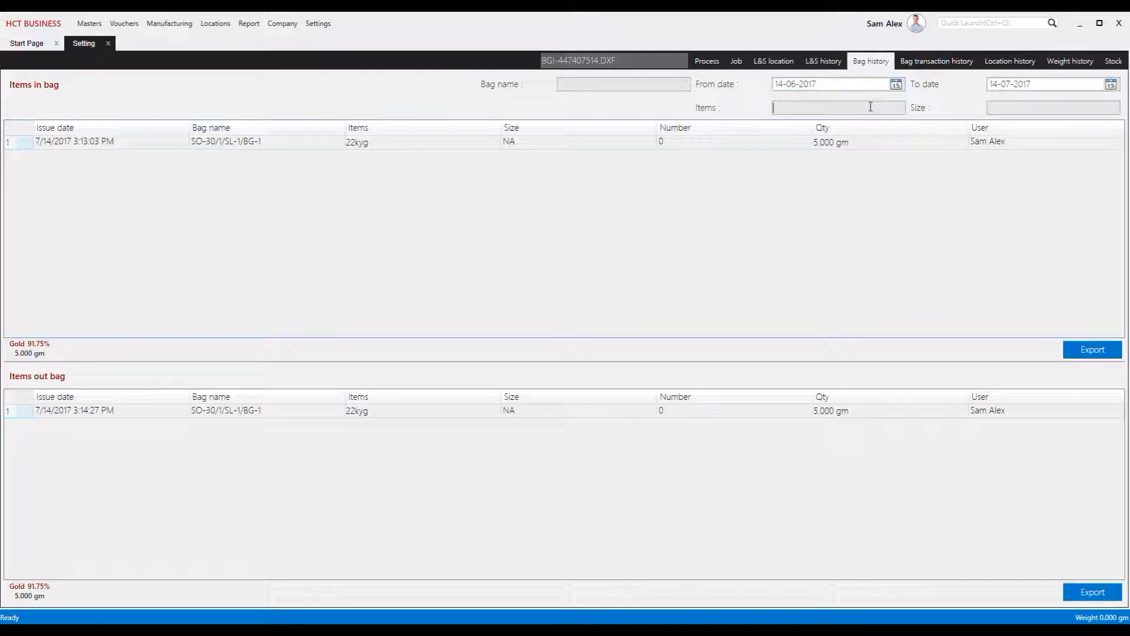
{"action": "left_click", "coordinate": [1001, 107]}
Step: Open the bag transaction history and expand the item details of bag SO-30/1/SL-1/BG-1
{"action": "left_click", "coordinate": [945, 60]}
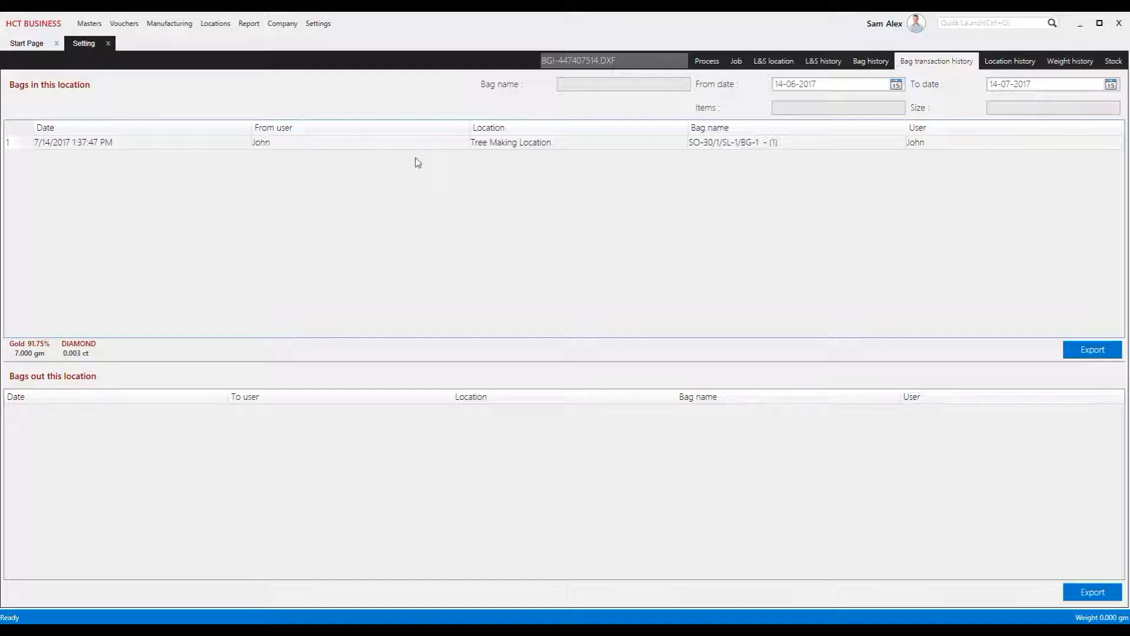
{"action": "left_click", "coordinate": [580, 143]}
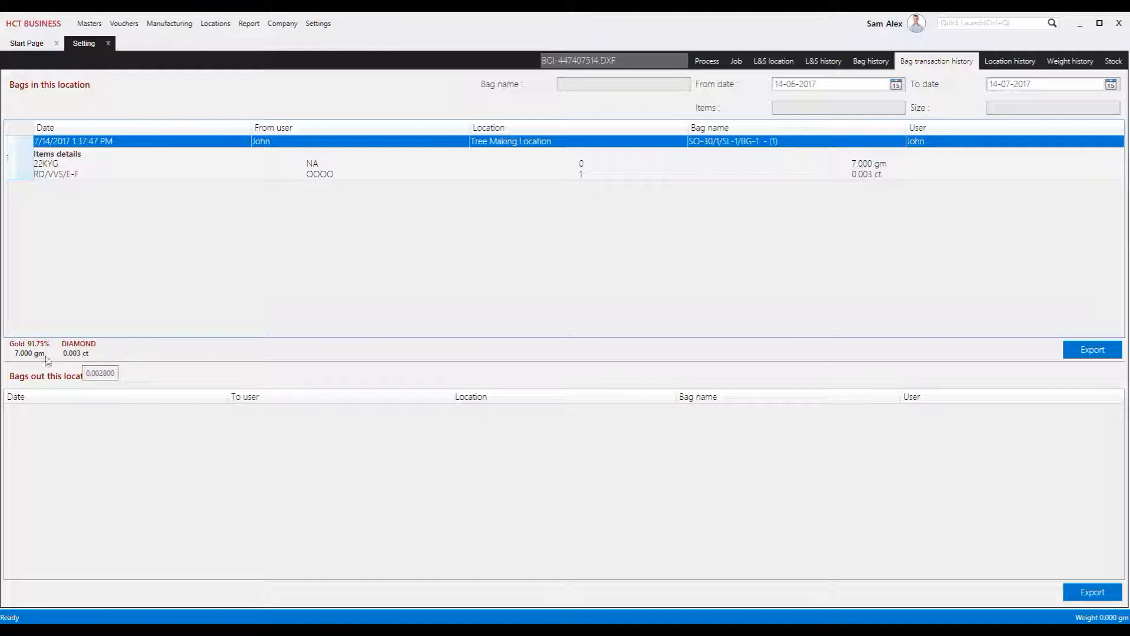
{"action": "left_click", "coordinate": [124, 352]}
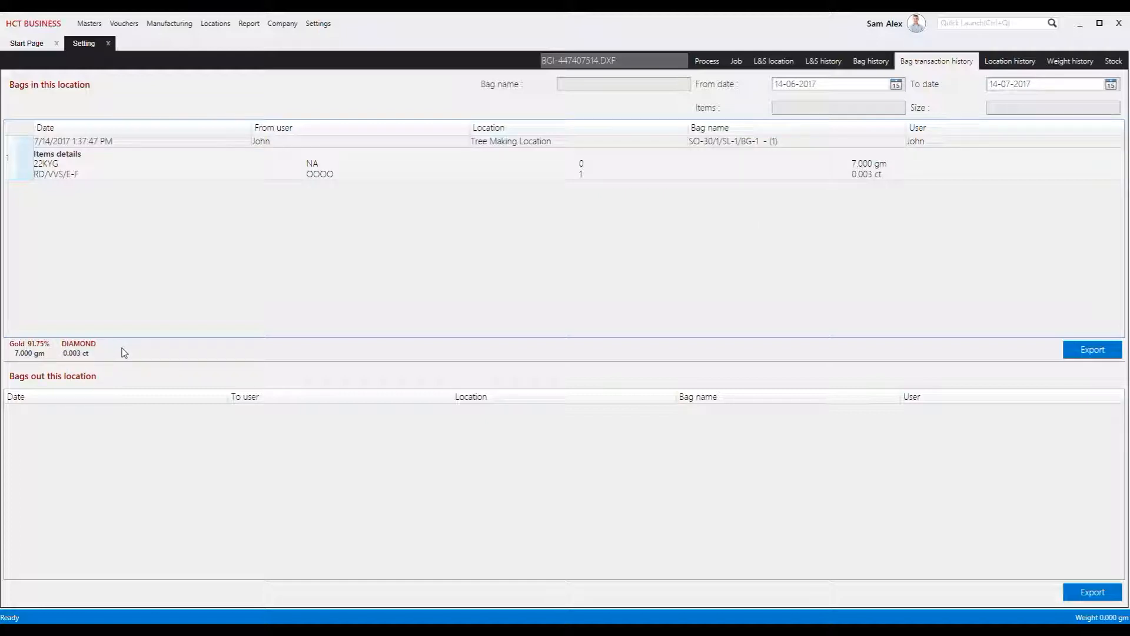
Step: Export the record of bags in this location to both Excel and pdf
{"action": "left_click", "coordinate": [1074, 349]}
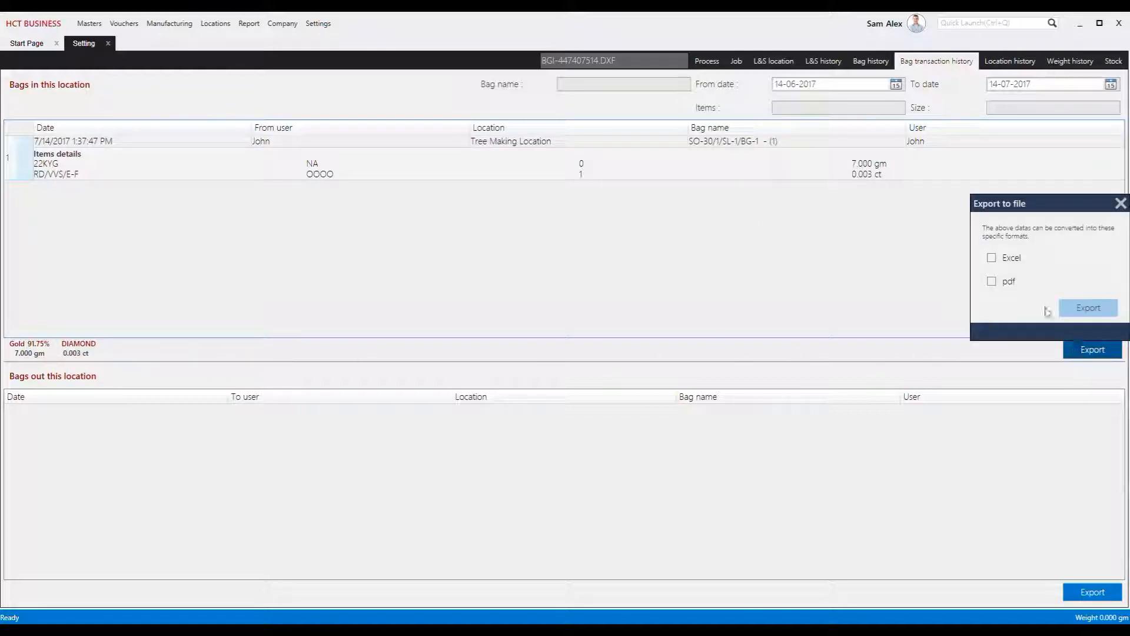
{"action": "left_click", "coordinate": [992, 257]}
{"action": "left_click", "coordinate": [994, 281]}
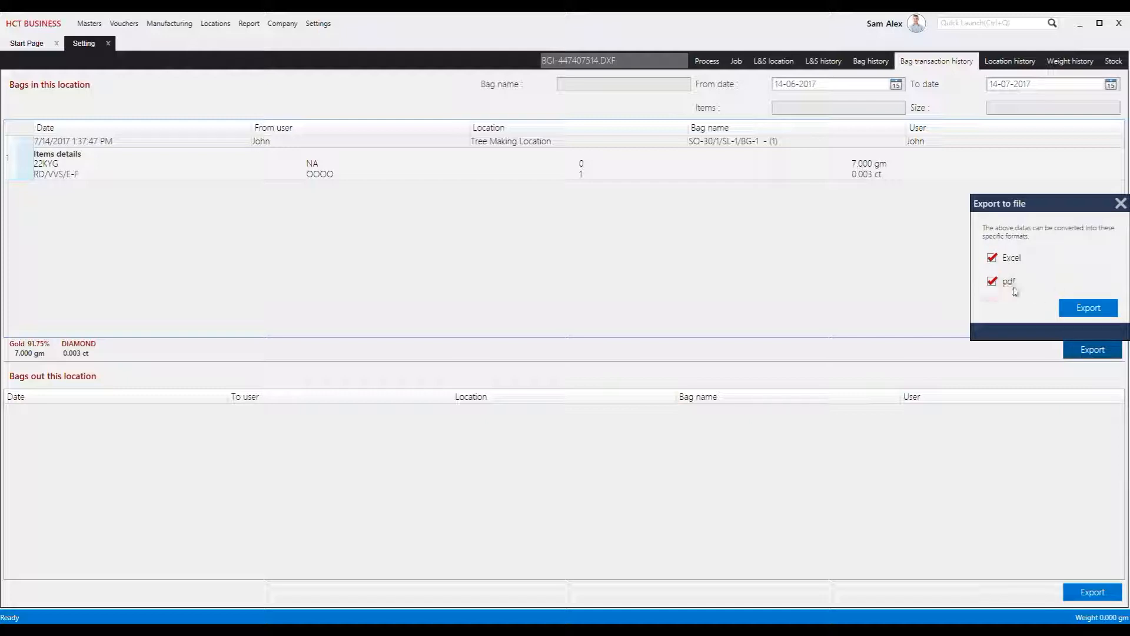
{"action": "left_click", "coordinate": [1082, 315]}
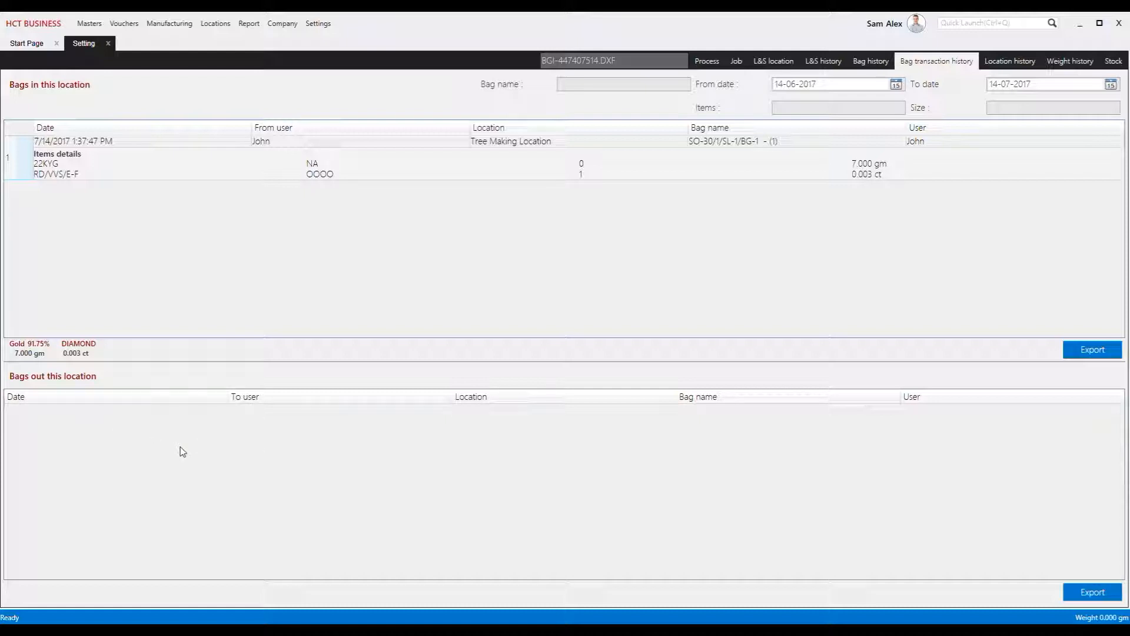
{"action": "left_click", "coordinate": [1091, 593]}
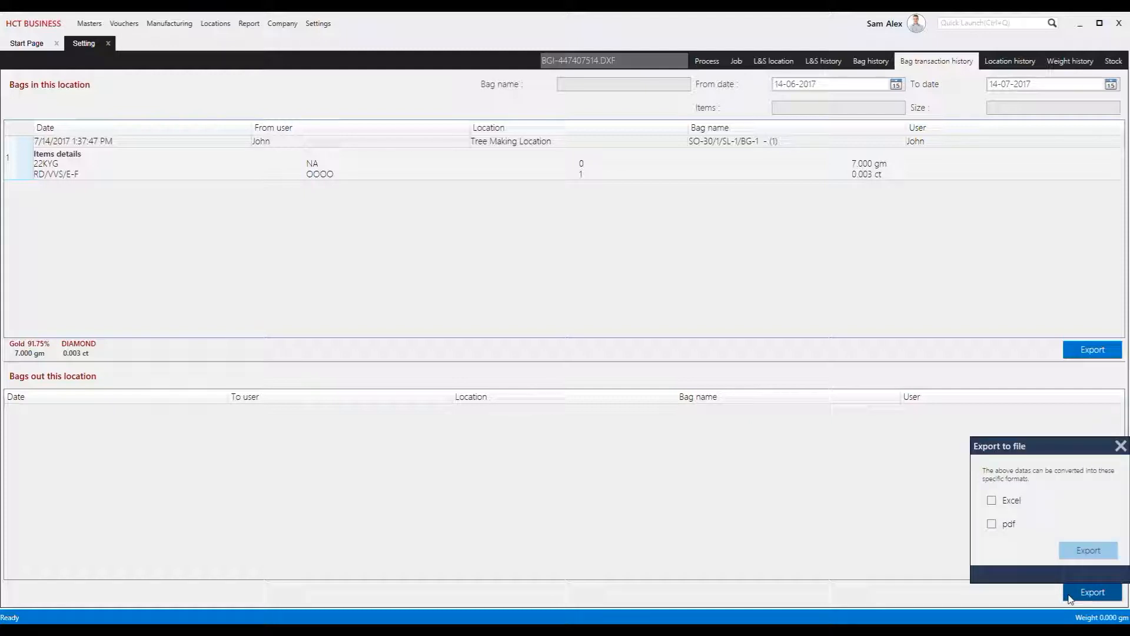
{"action": "left_click", "coordinate": [928, 568]}
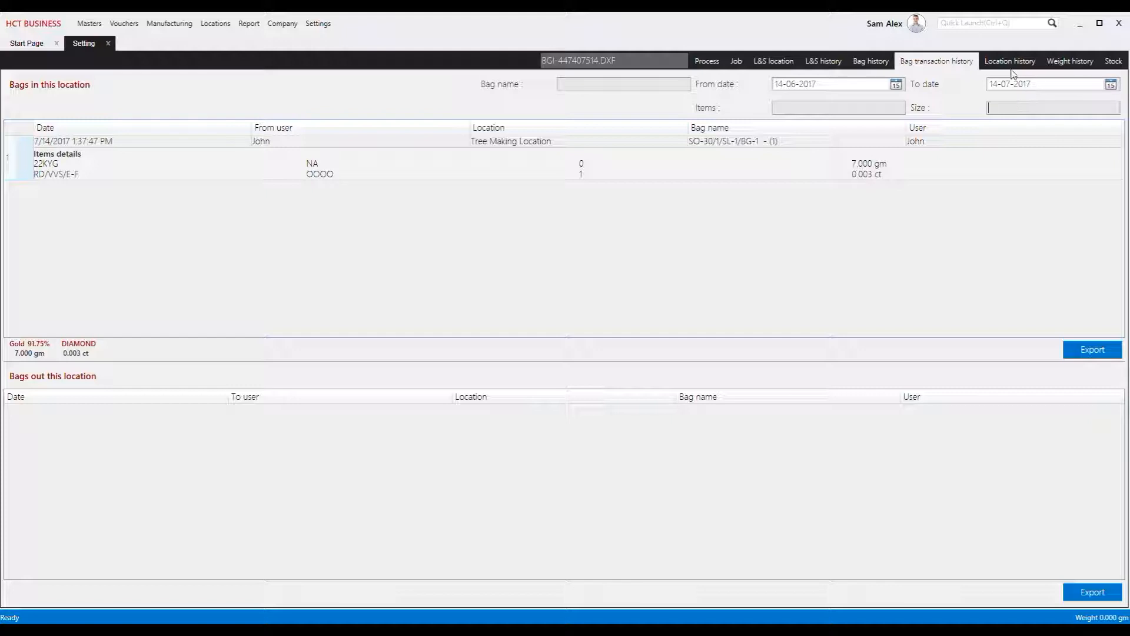
Step: Open the location history and export the items-in-location record to both Excel and pdf
{"action": "left_click", "coordinate": [1011, 63]}
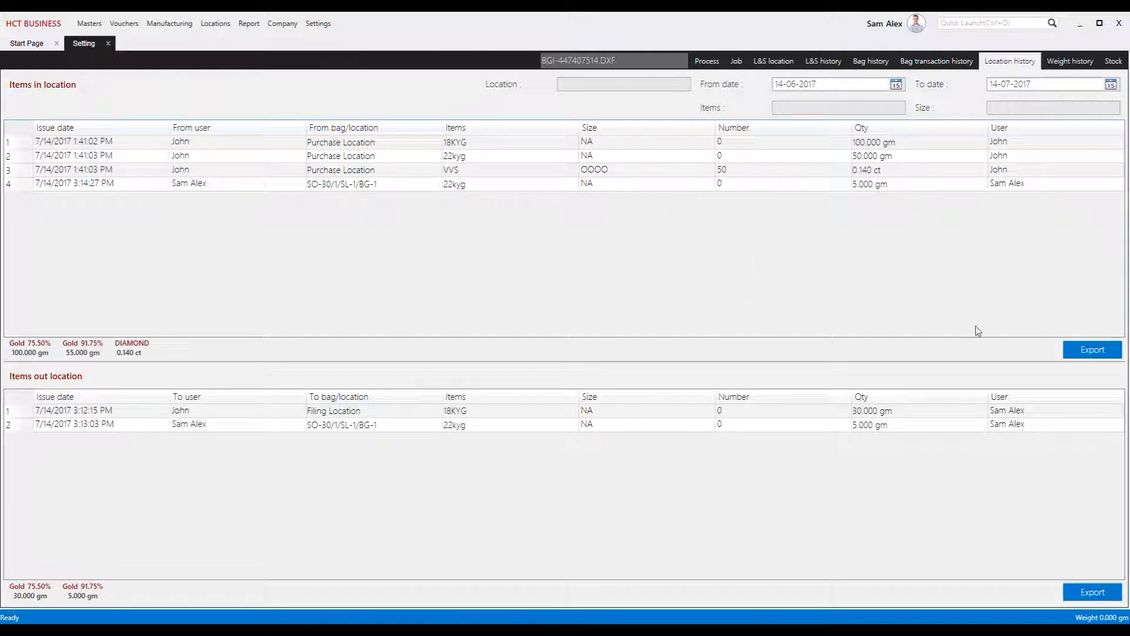
{"action": "left_click", "coordinate": [1096, 351]}
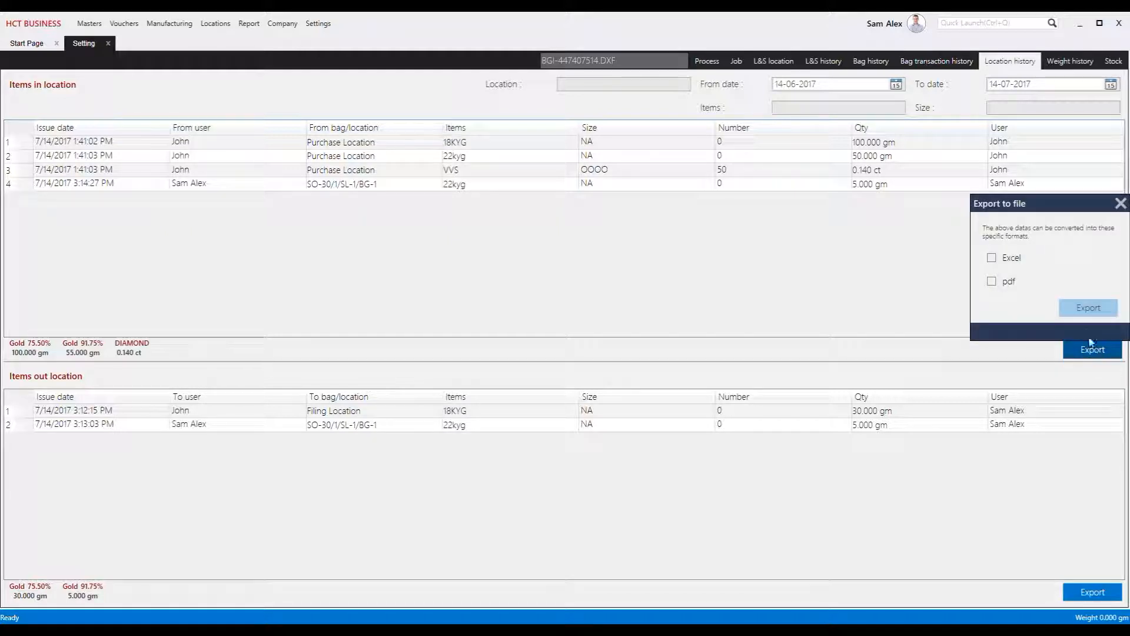
{"action": "left_click", "coordinate": [1013, 260]}
{"action": "left_click", "coordinate": [1006, 285]}
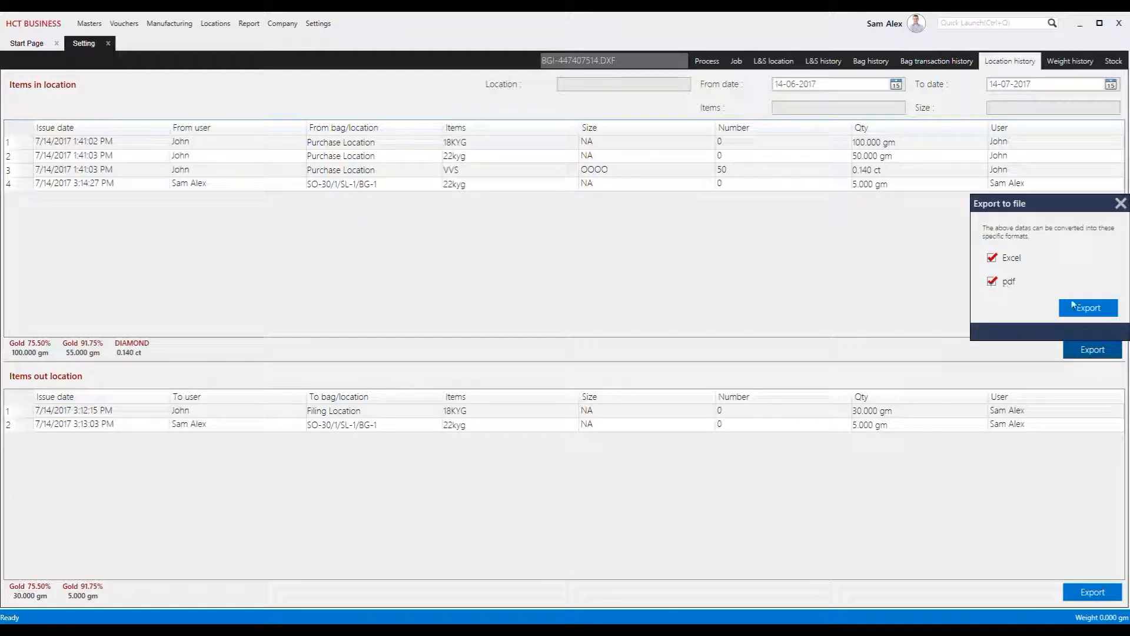
{"action": "left_click", "coordinate": [1089, 307]}
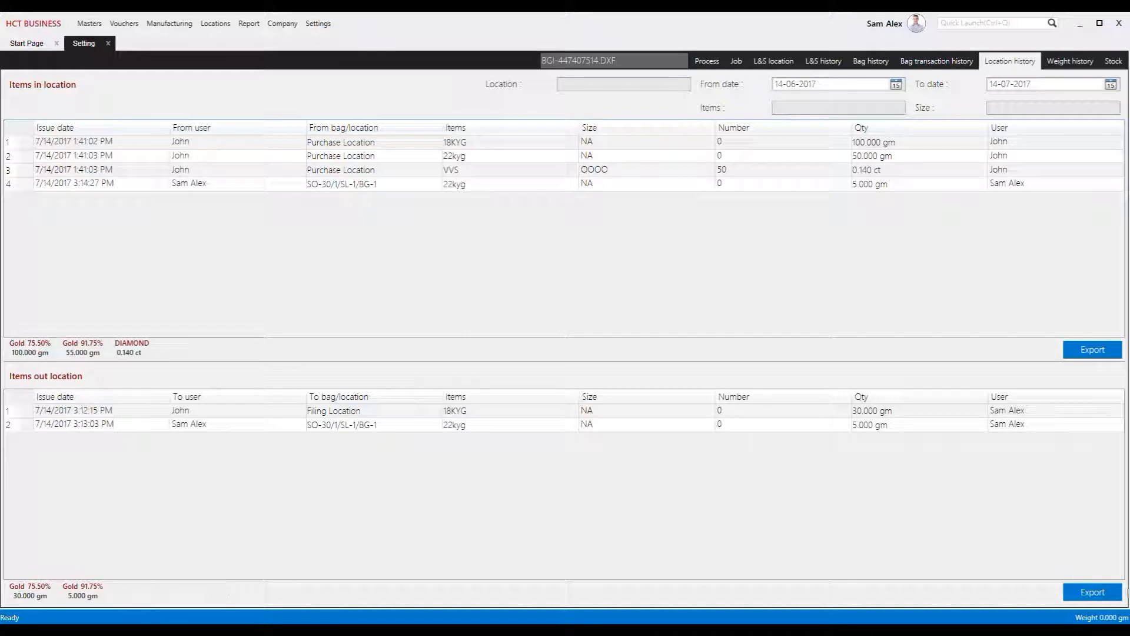
{"action": "left_click", "coordinate": [1094, 599]}
{"action": "left_click", "coordinate": [1017, 505]}
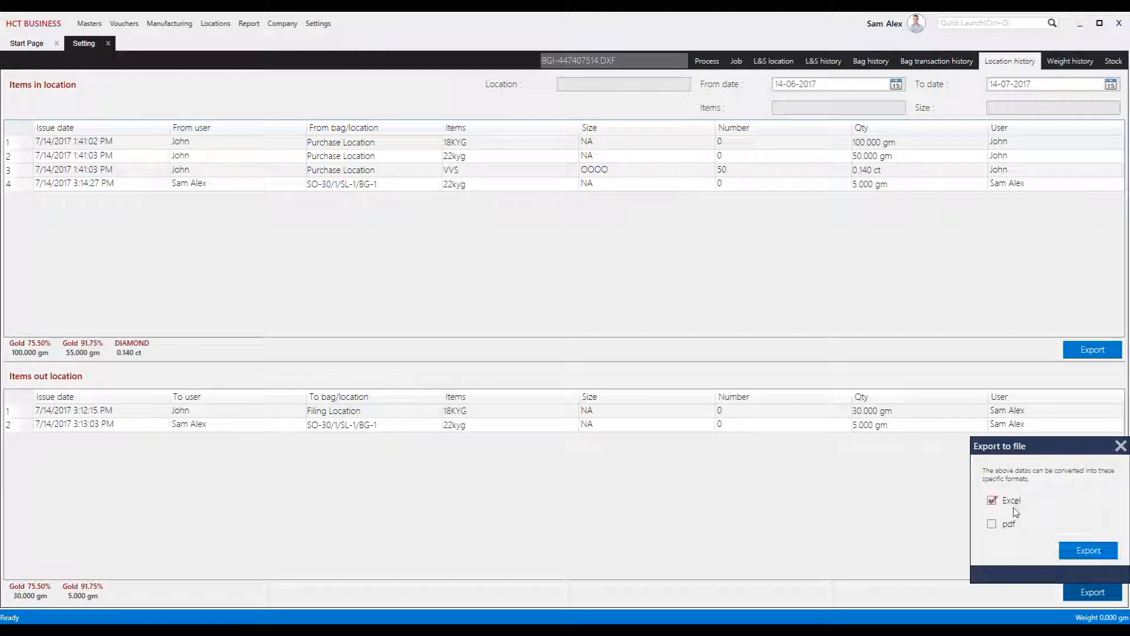
{"action": "left_click", "coordinate": [992, 524]}
{"action": "left_click", "coordinate": [895, 526]}
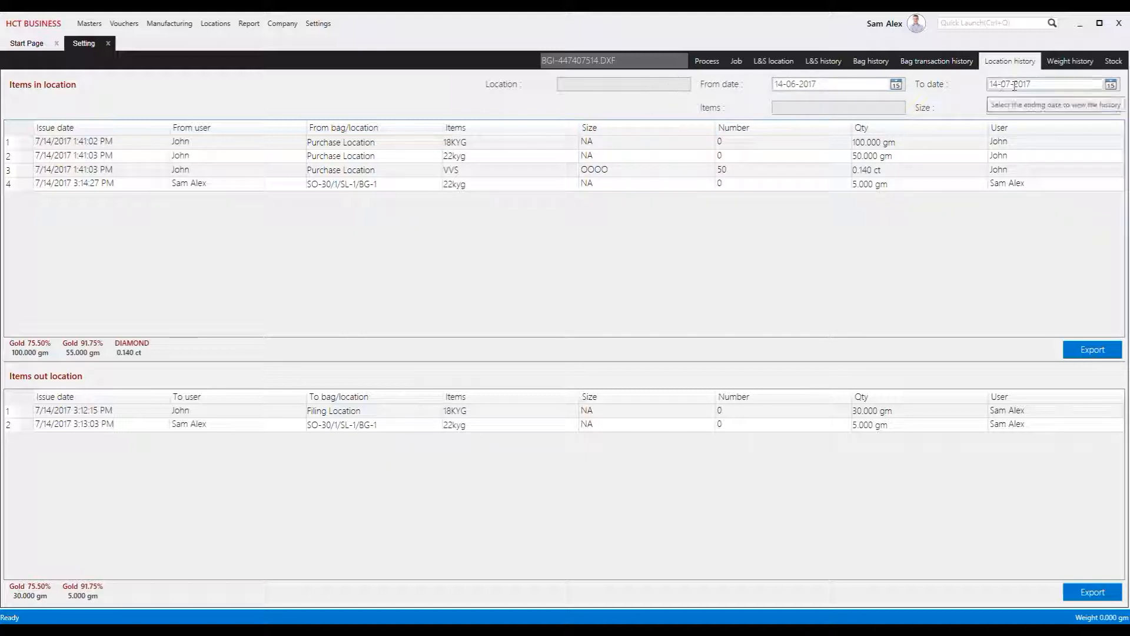
{"action": "left_click", "coordinate": [1013, 112]}
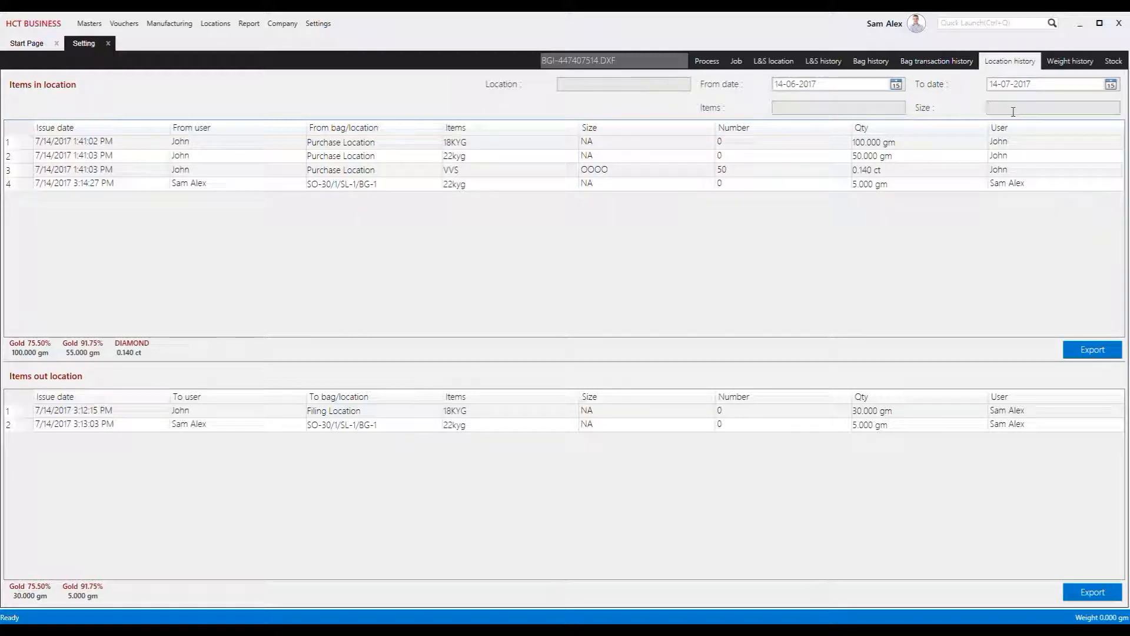
Step: Open the stock summary and review its Pure, Weight and Analyser views, including the stock-in-bag and total stock charts
{"action": "left_click", "coordinate": [1103, 61]}
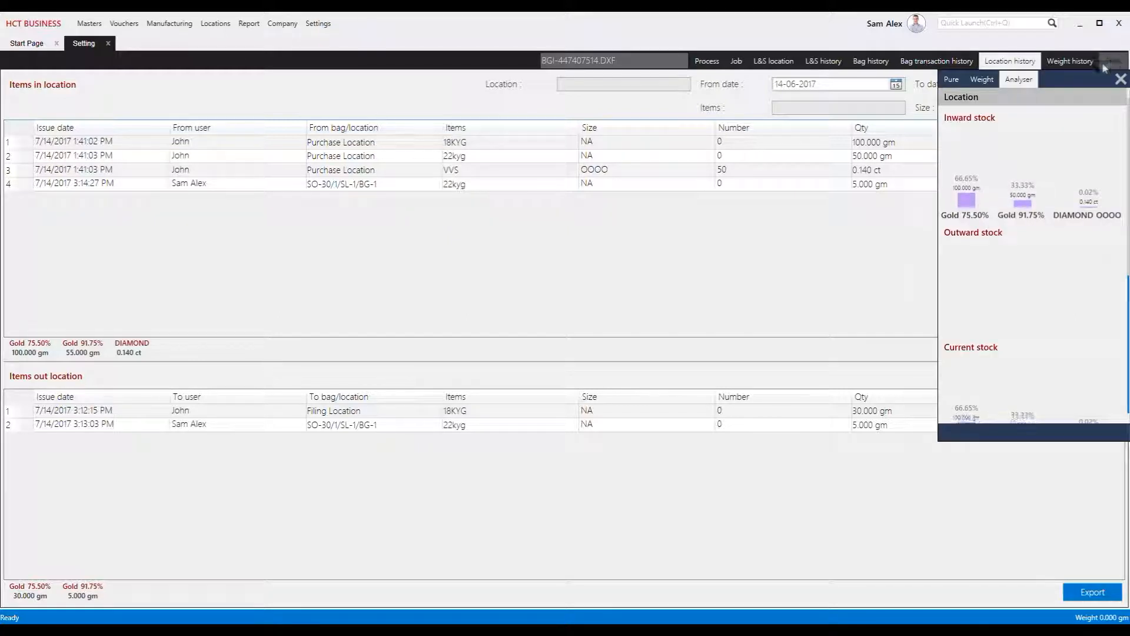
{"action": "left_click_drag", "start_coordinate": [1069, 79], "coordinate": [1036, 82]}
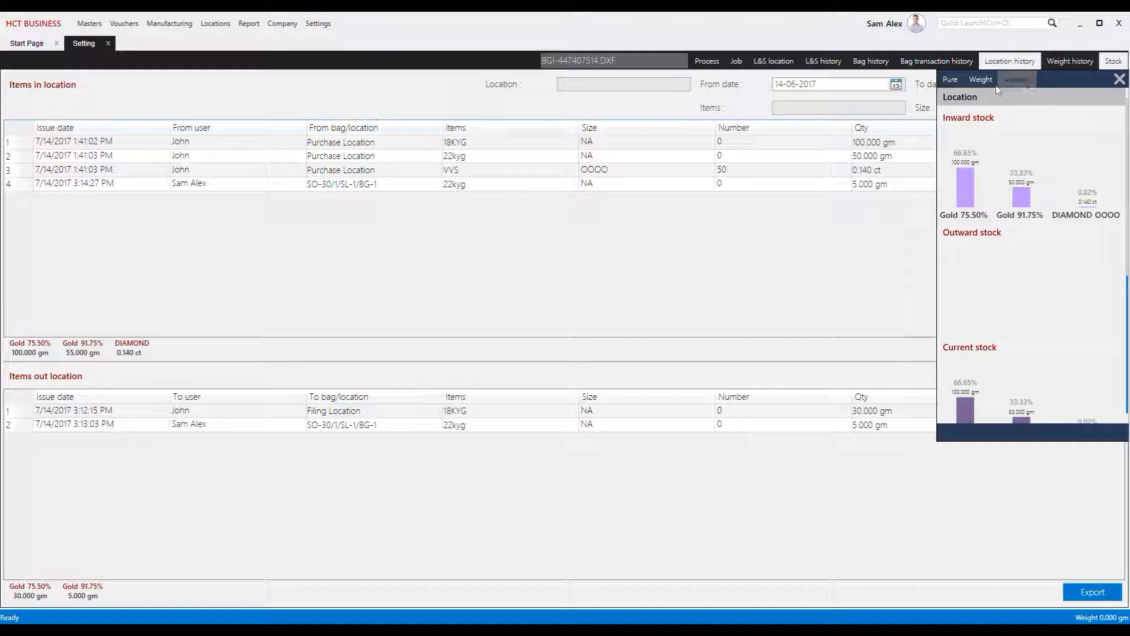
{"action": "left_click", "coordinate": [945, 81]}
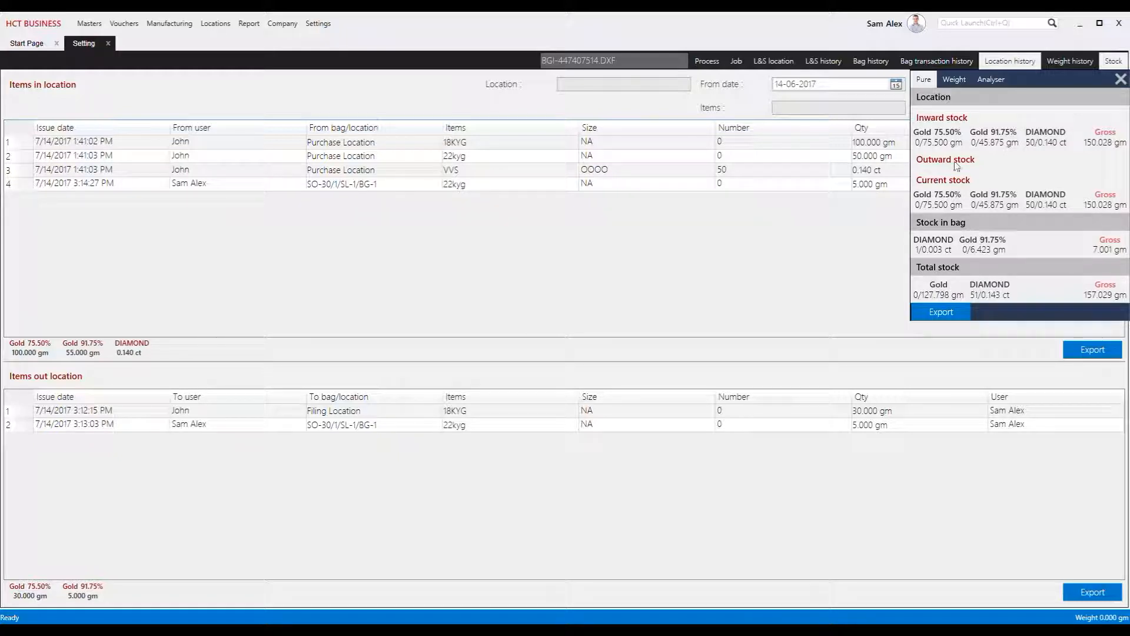
{"action": "left_click", "coordinate": [950, 82]}
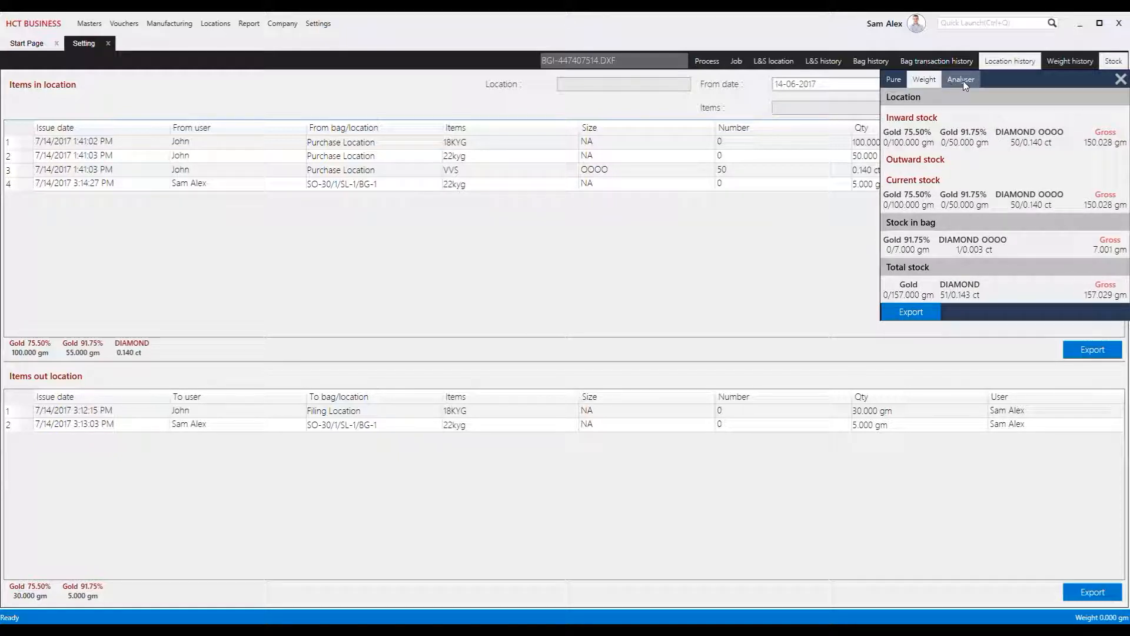
{"action": "left_click", "coordinate": [963, 83]}
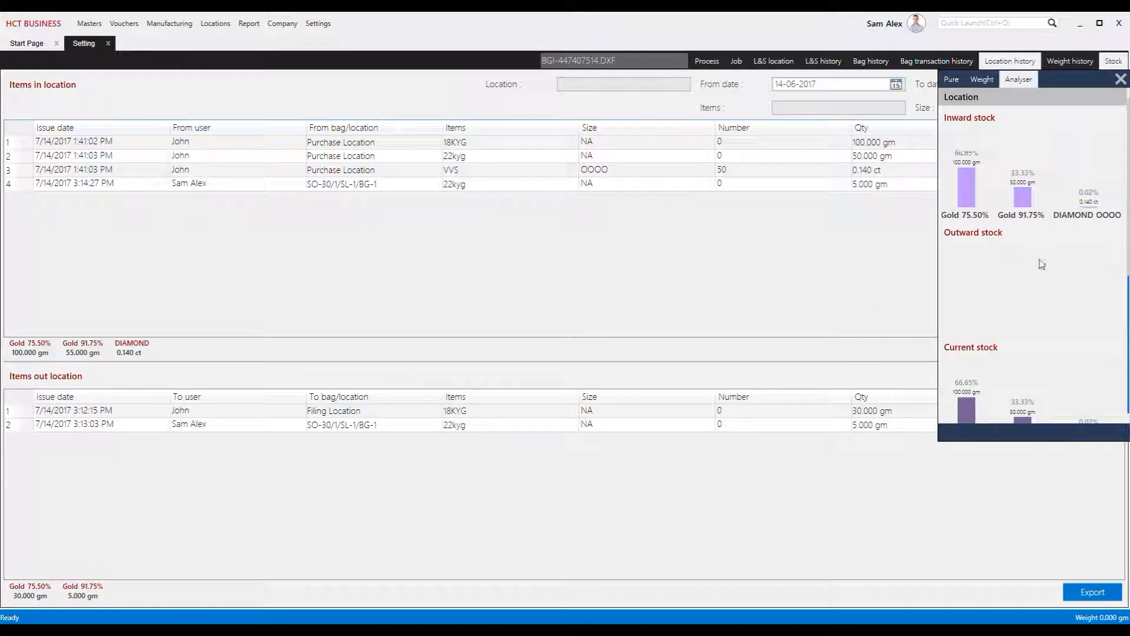
{"action": "scroll", "coordinate": [1041, 266], "scroll_direction": "down", "scroll_amount": 3}
{"action": "scroll", "coordinate": [1042, 267], "scroll_direction": "down", "scroll_amount": 2}
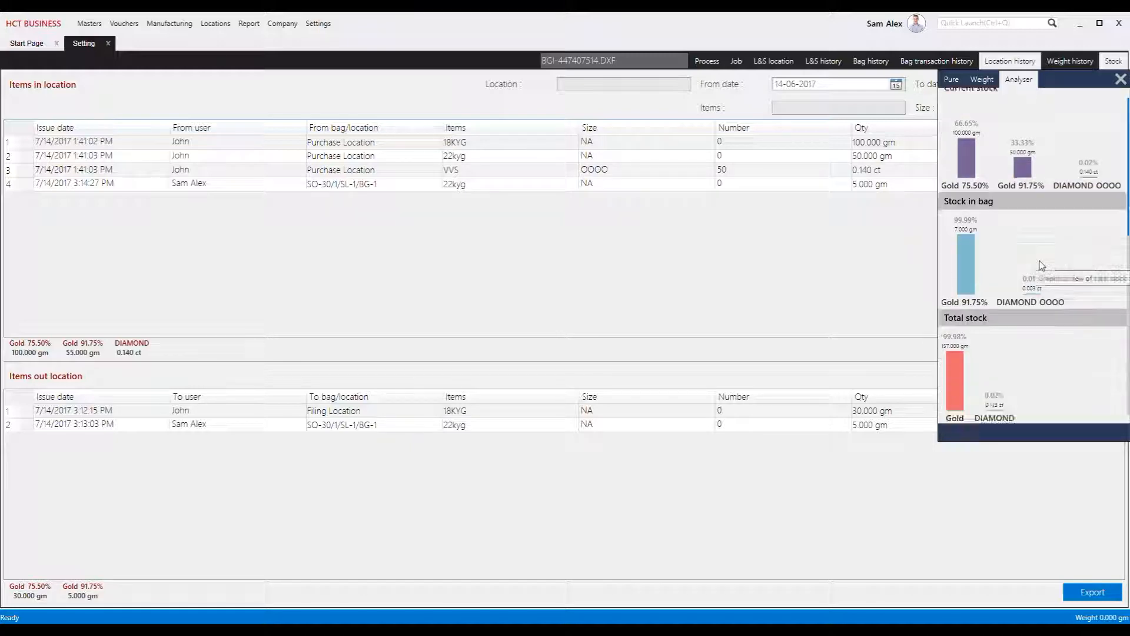